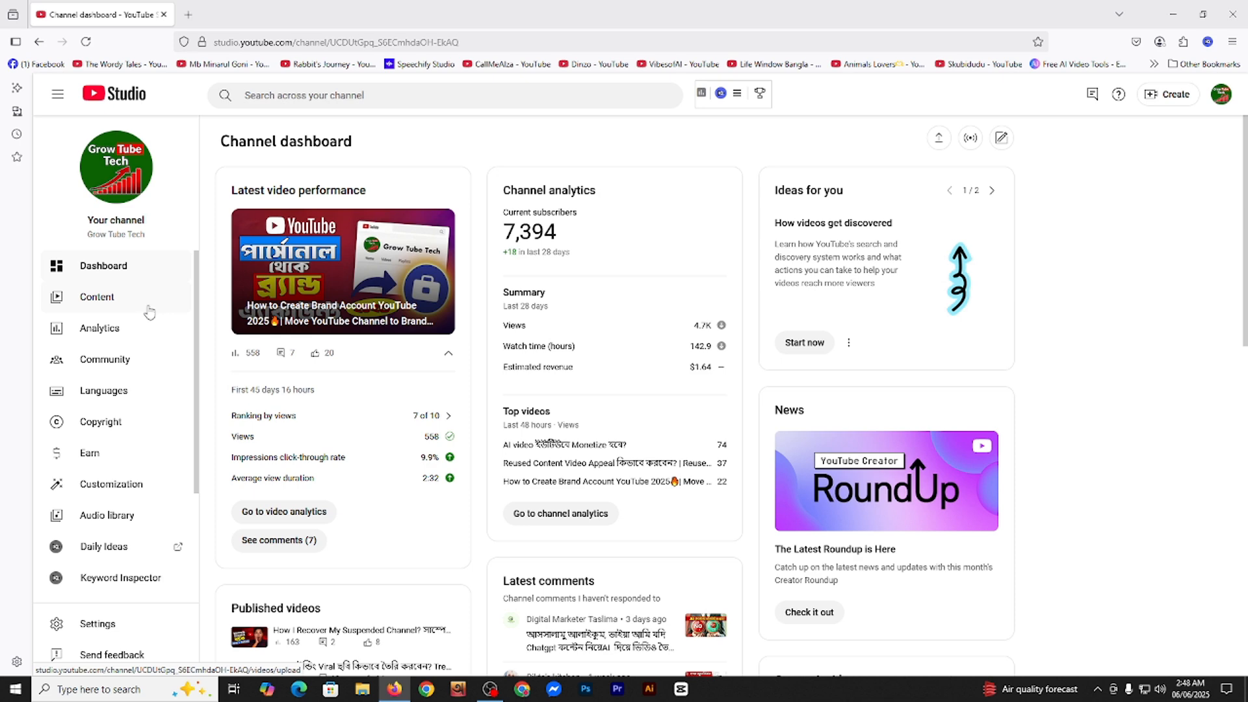
Open the channel's content list, then search Google for "google ai studio" in a new tab and open the Google AI Studio site.
click(148, 311)
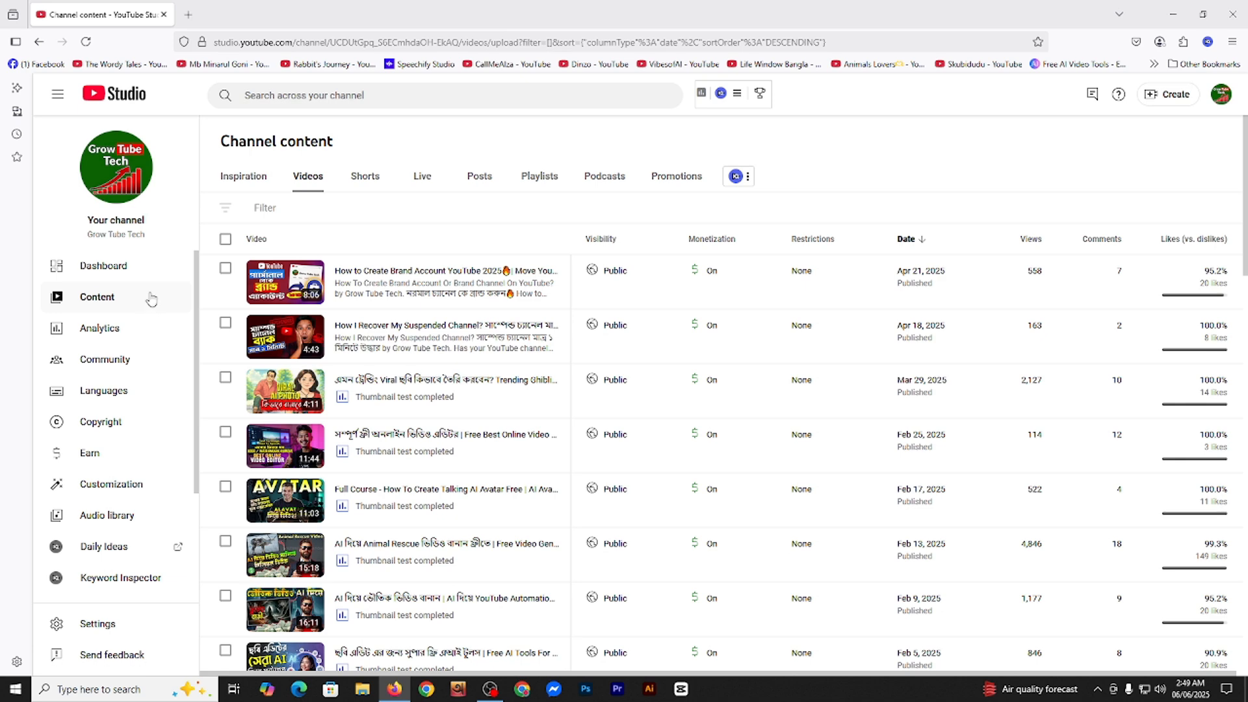
click(188, 15)
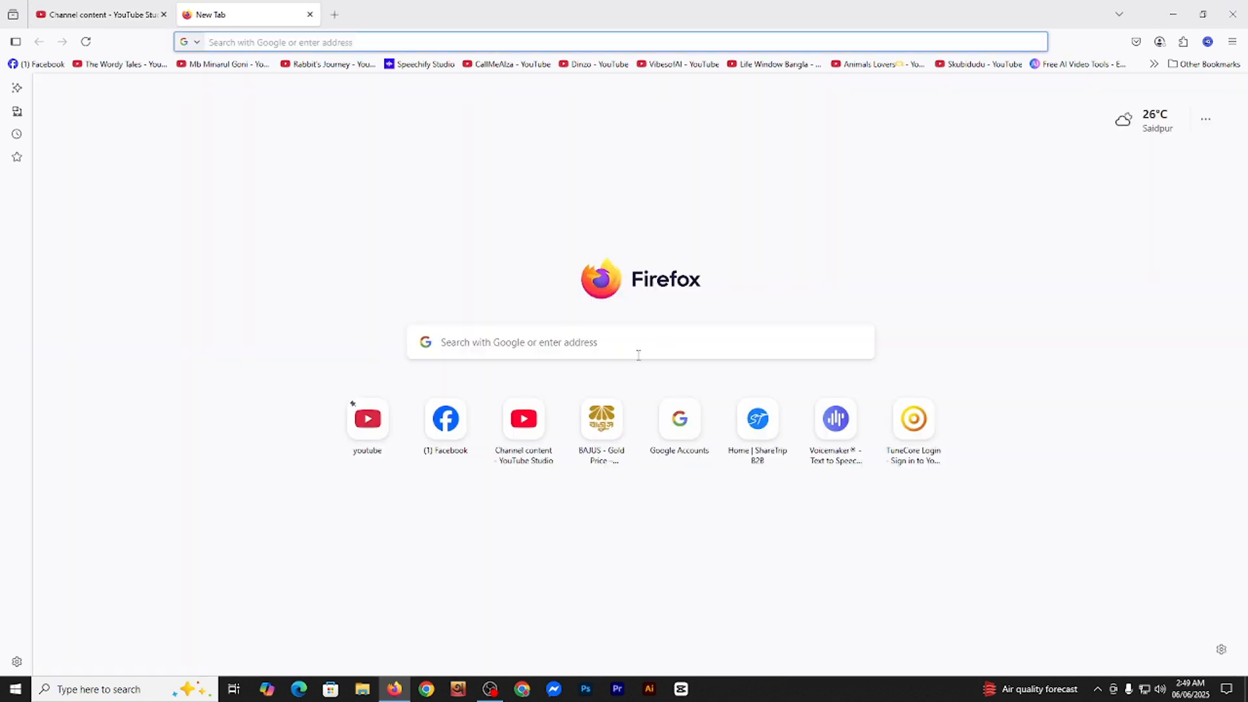
click(638, 355)
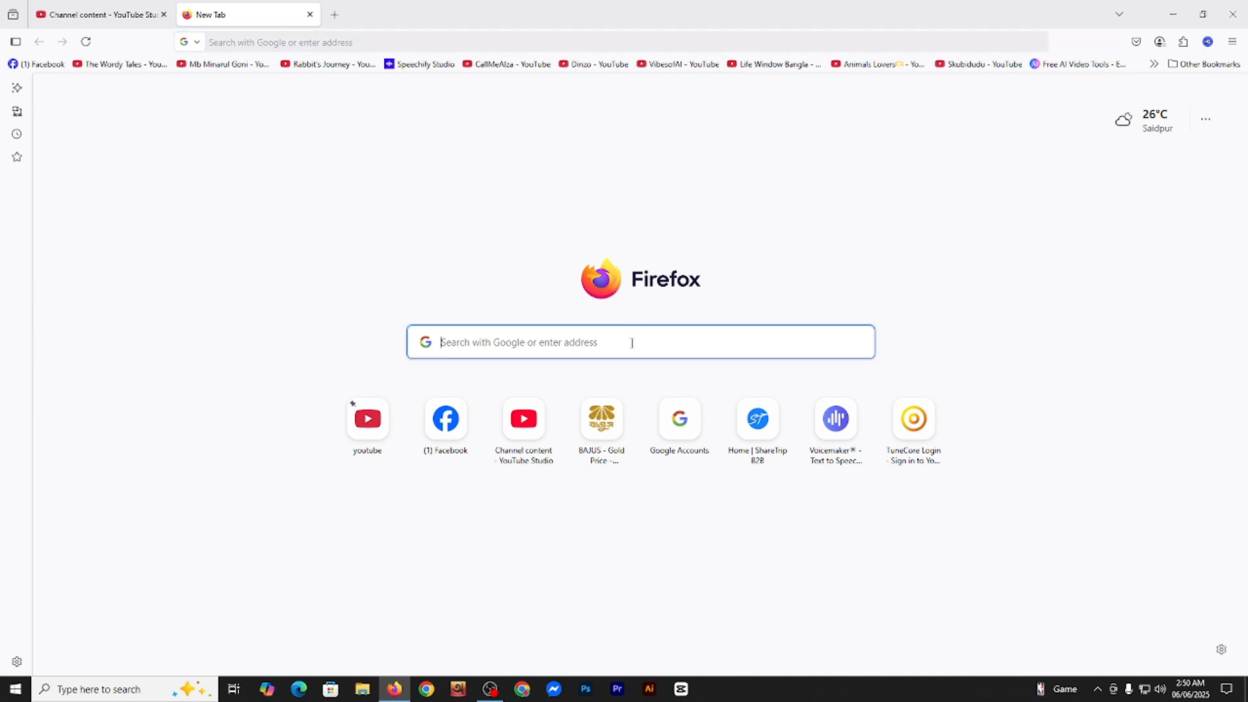
text(google a)
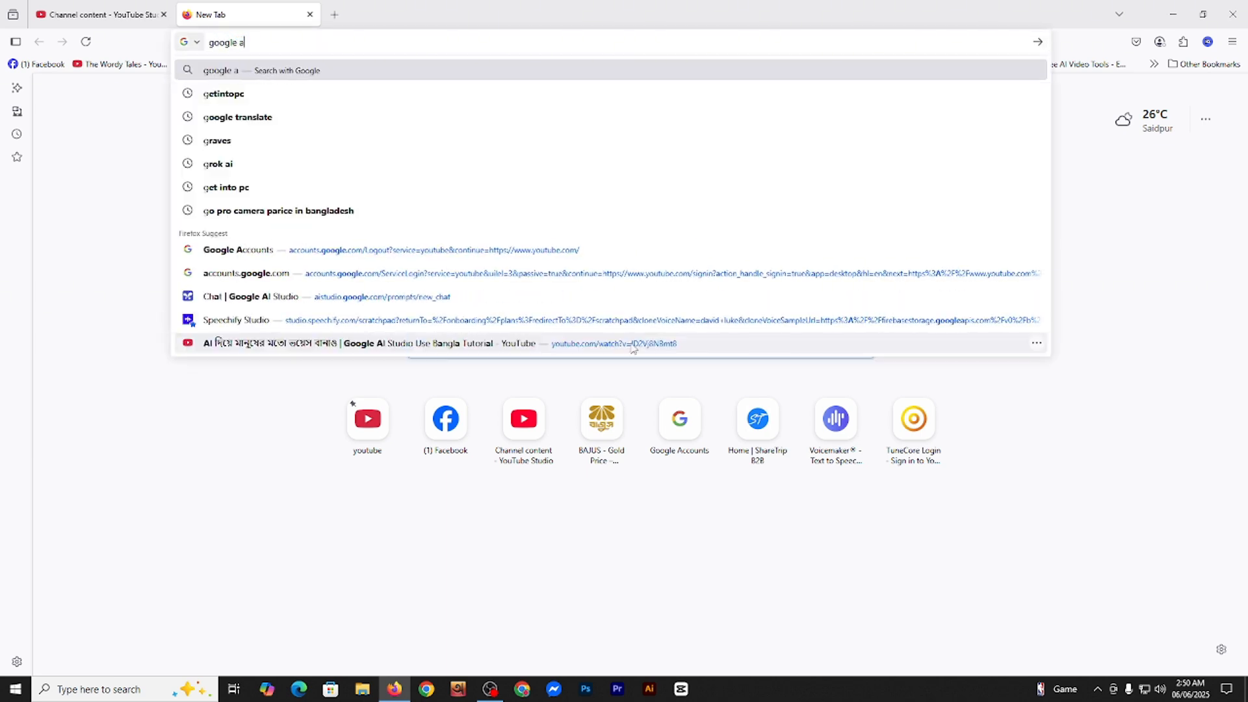
text(i studio)
key(Return)
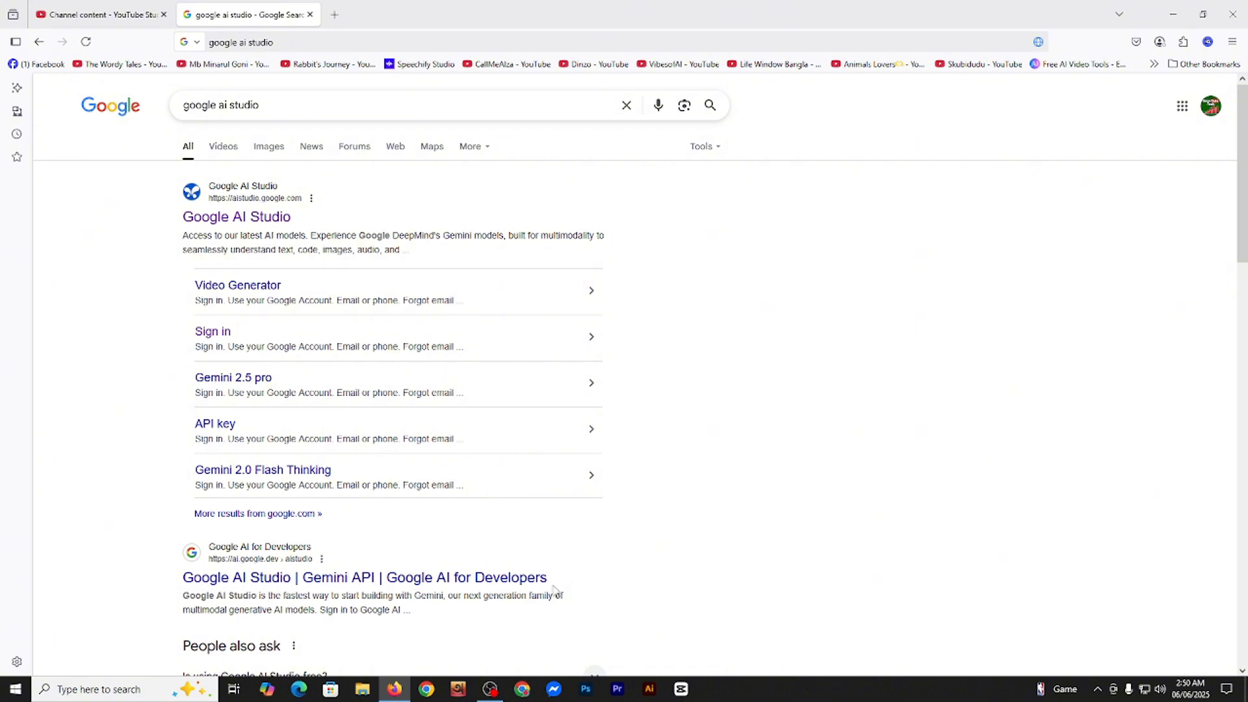
click(260, 217)
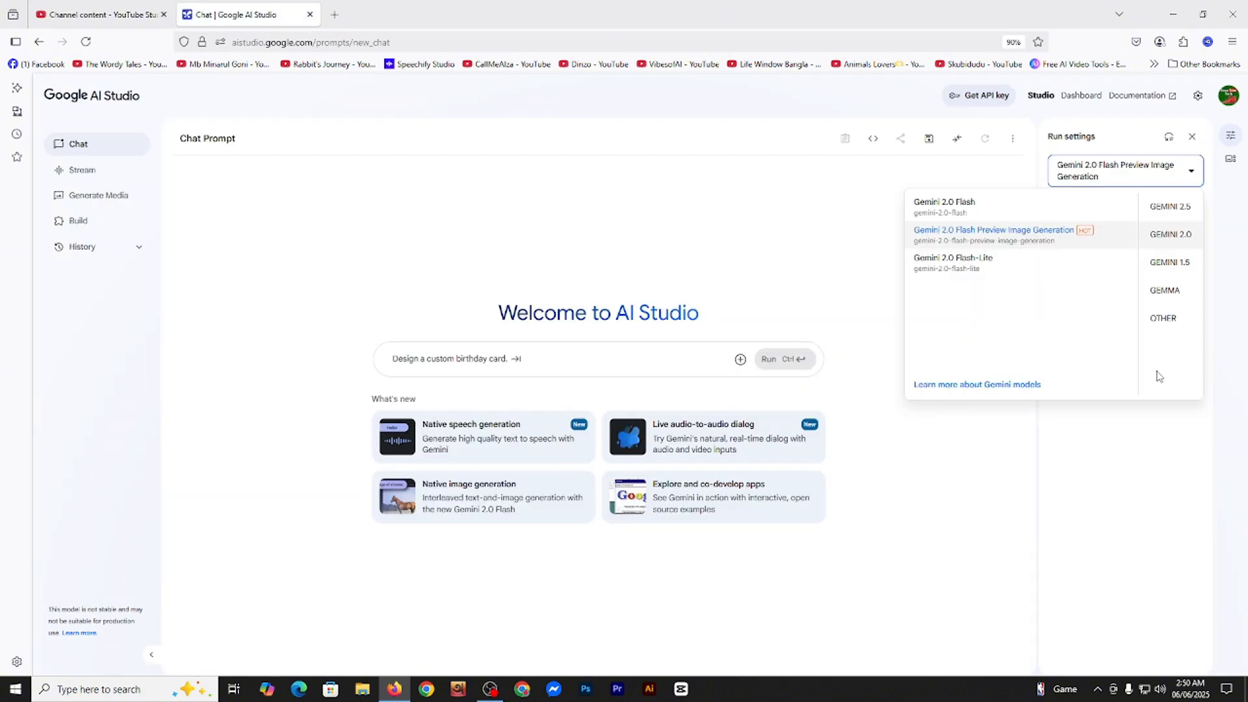
Look over the Gemini 2.5 models without choosing one, and open Native speech generation.
click(1184, 207)
mouse_move(967, 207)
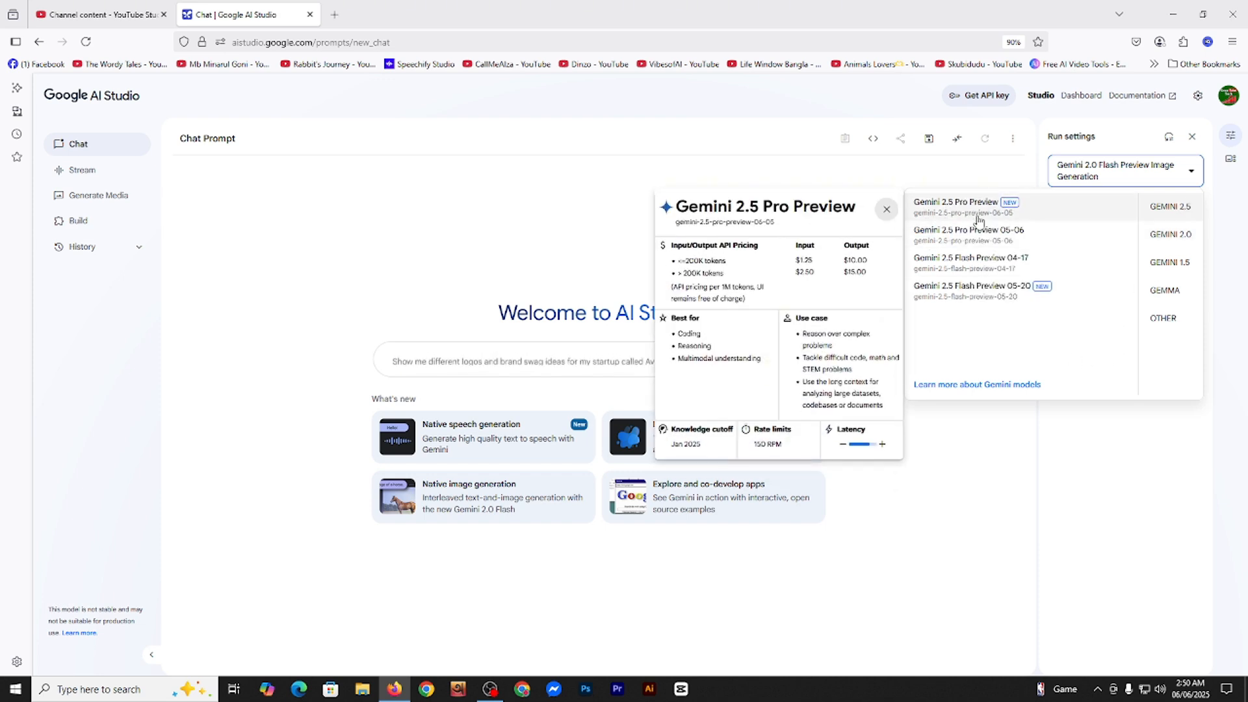
click(1083, 471)
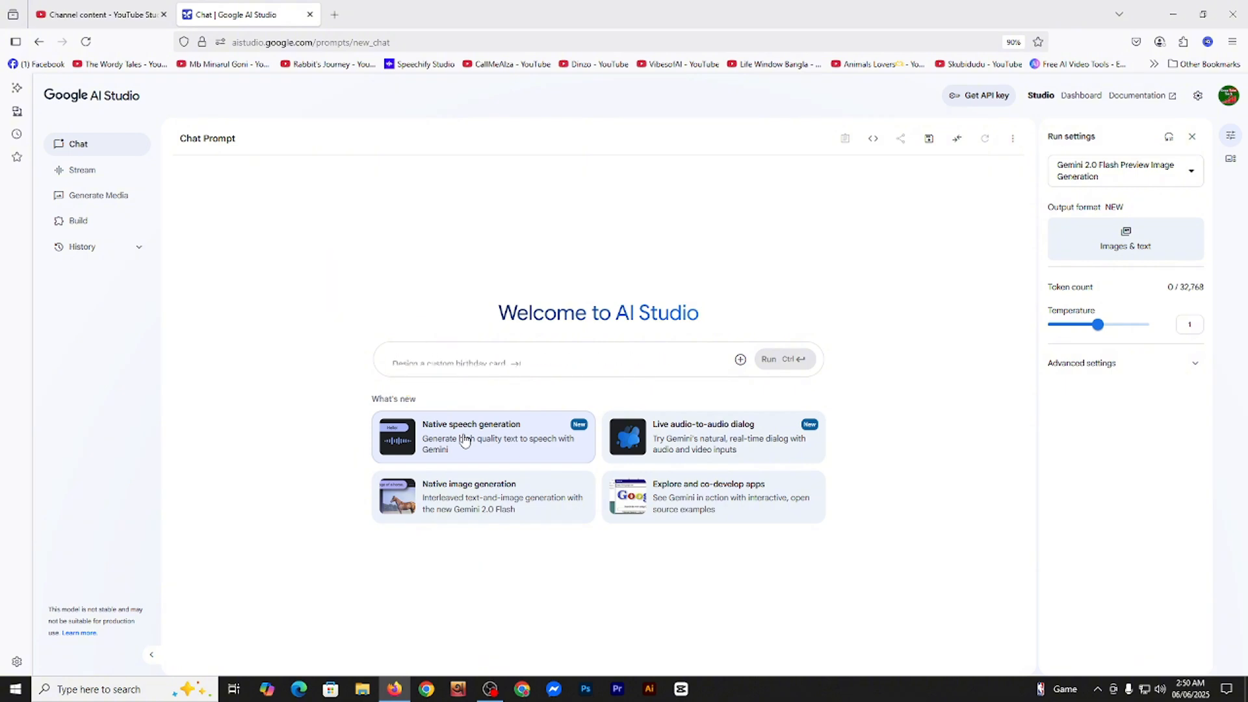
click(481, 443)
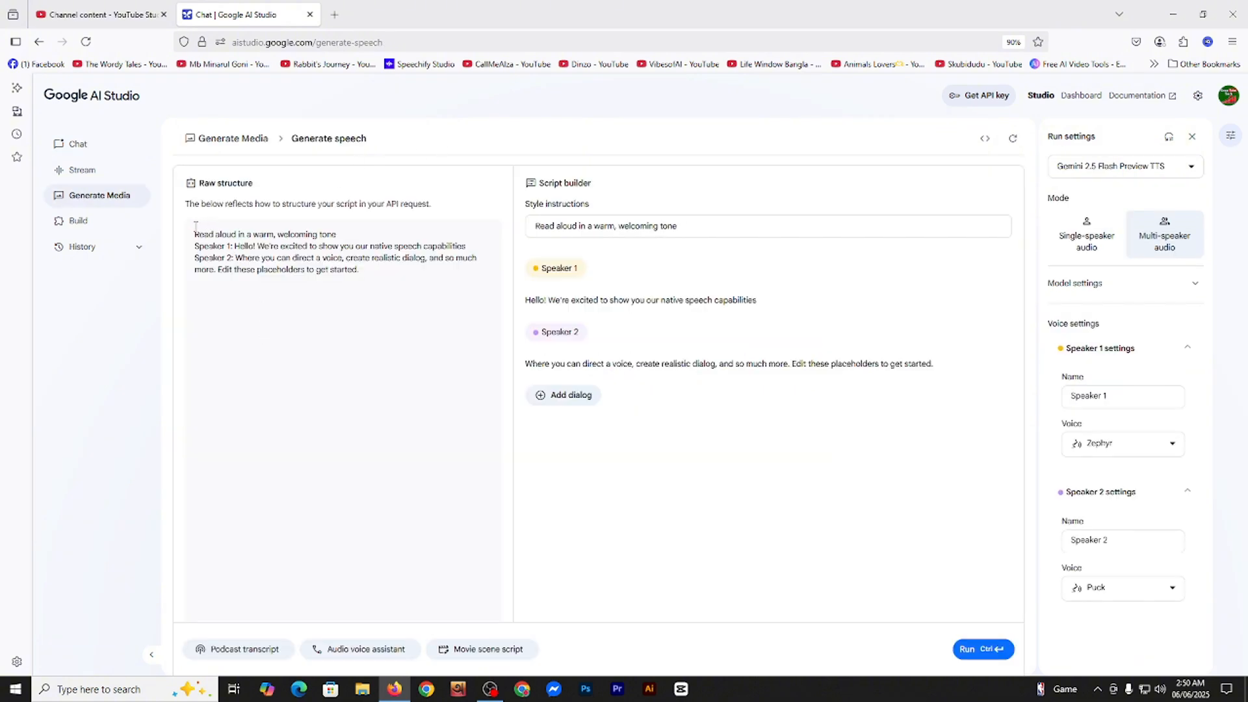
Examine the sample multi-speaker script, its raw structure and dialog lines, and the Speaker 1 name setting.
drag(195, 227, 409, 315)
click(395, 328)
drag(390, 269, 427, 301)
click(232, 269)
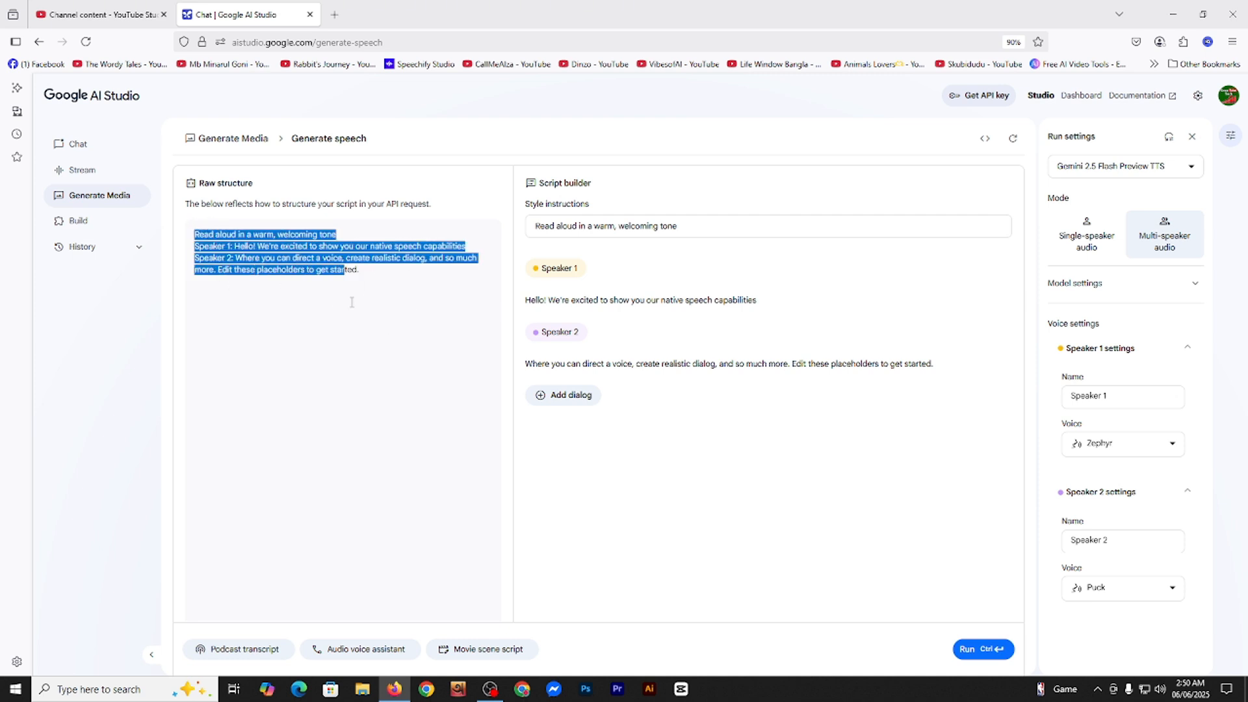
click(378, 270)
drag(343, 268, 192, 224)
click(269, 319)
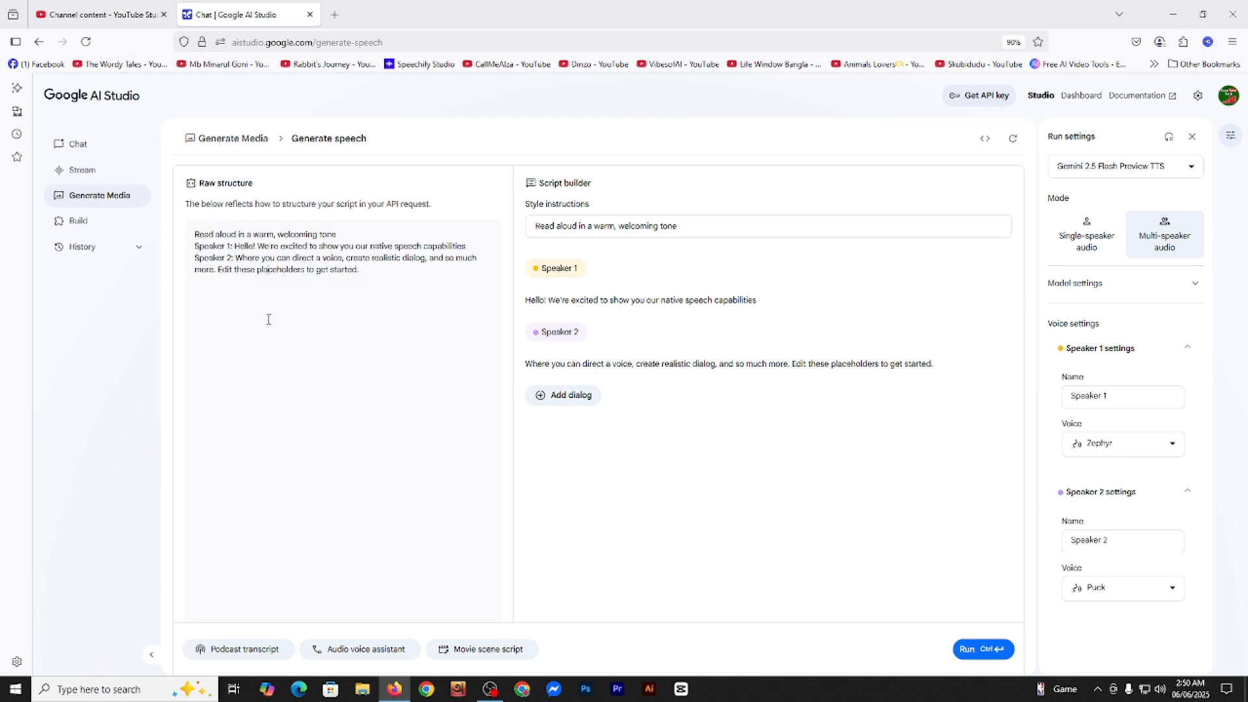
click(652, 301)
click(630, 364)
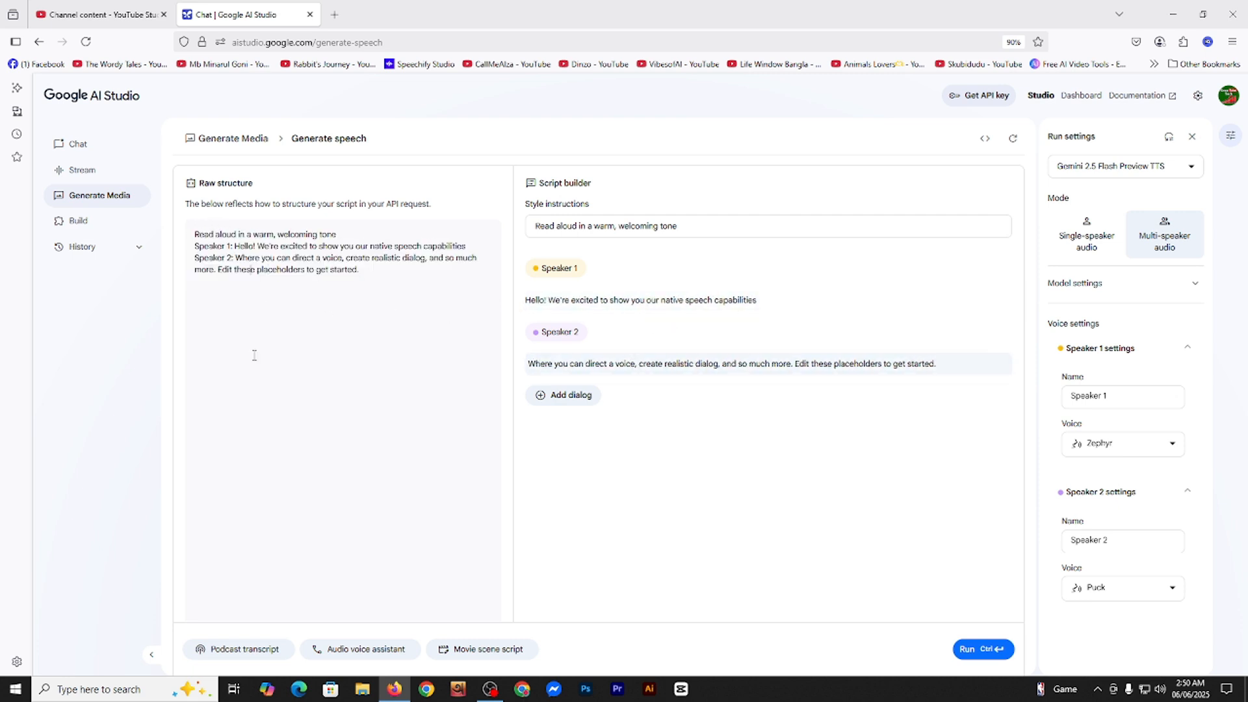
click(1122, 399)
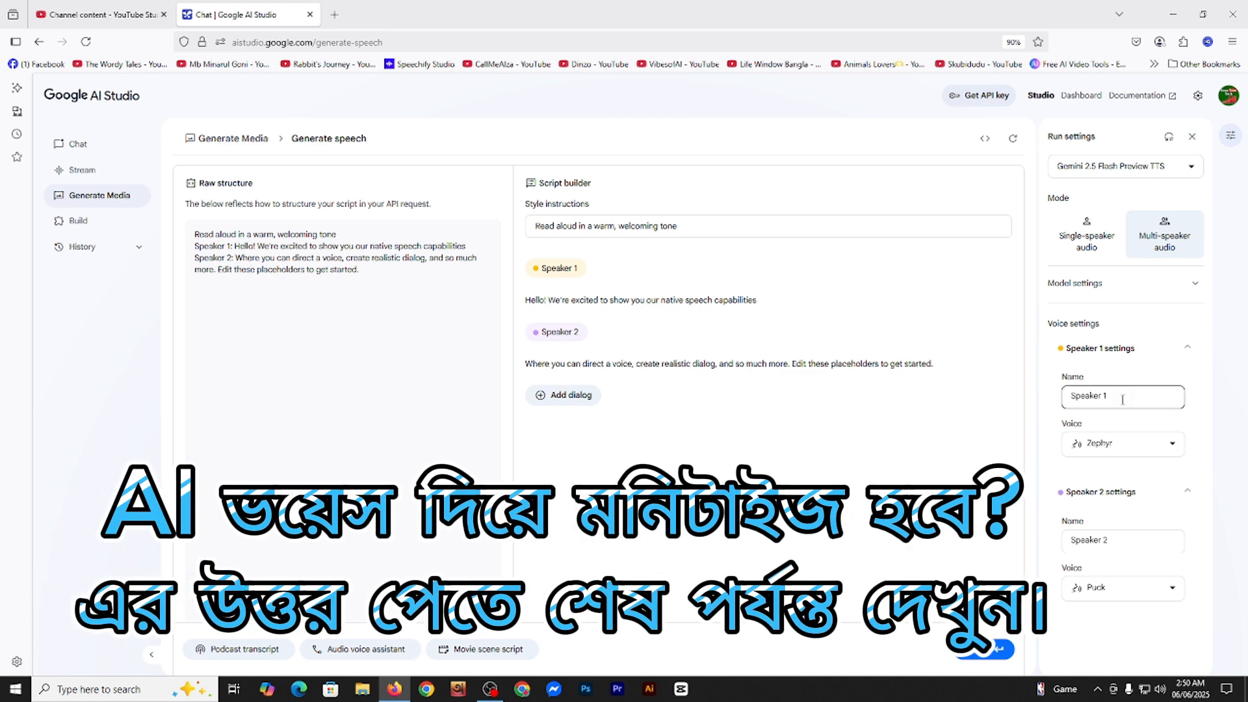
Switch the speech mode to Single-speaker audio and open the Chat page in a separate browser tab.
click(1094, 235)
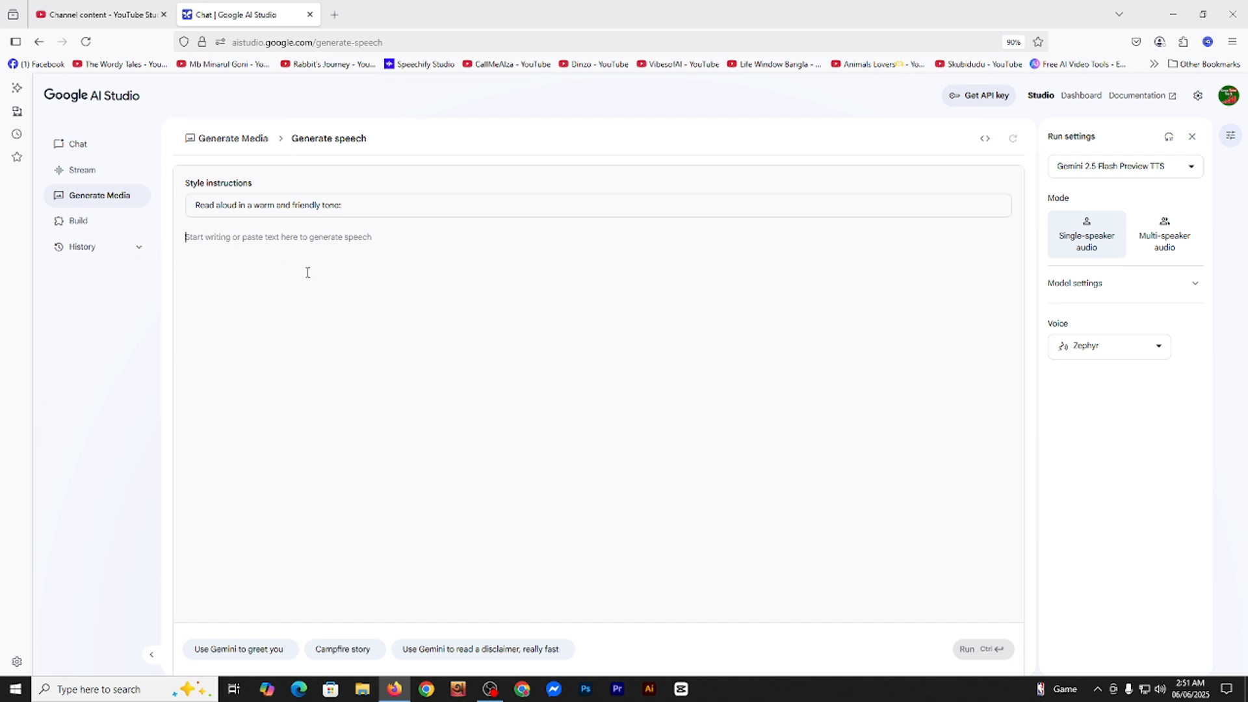
right_click(97, 148)
click(136, 163)
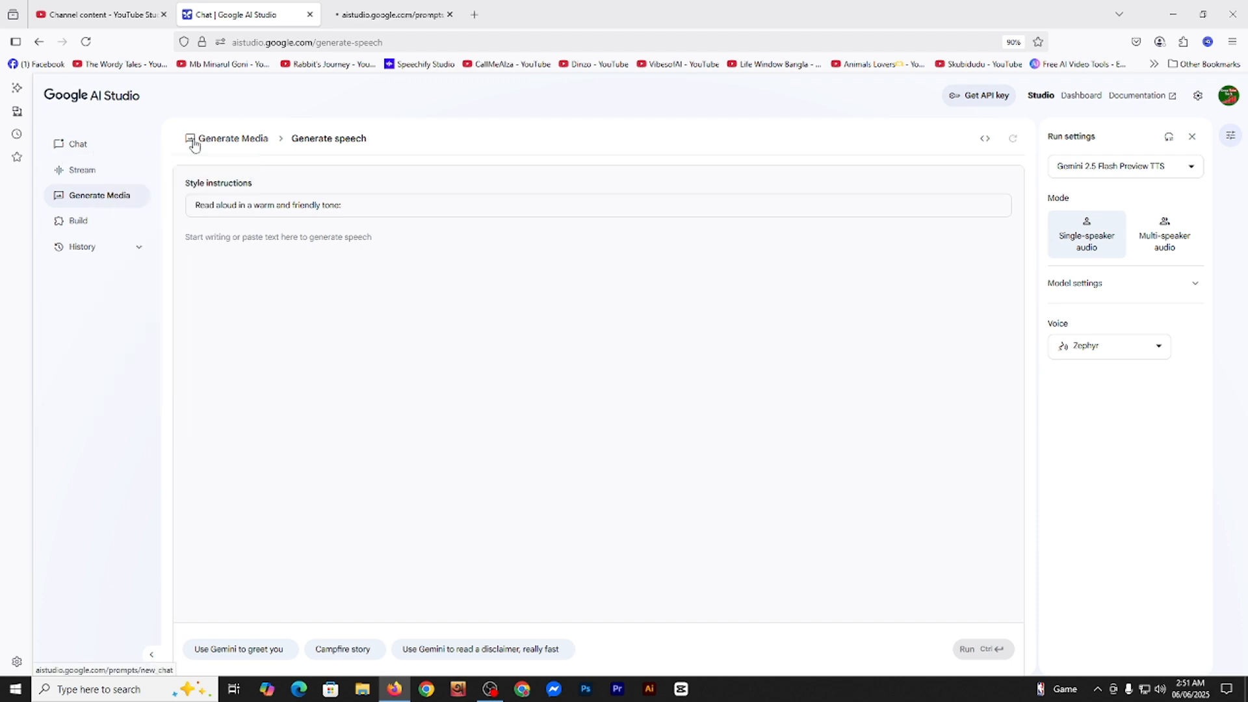
click(389, 13)
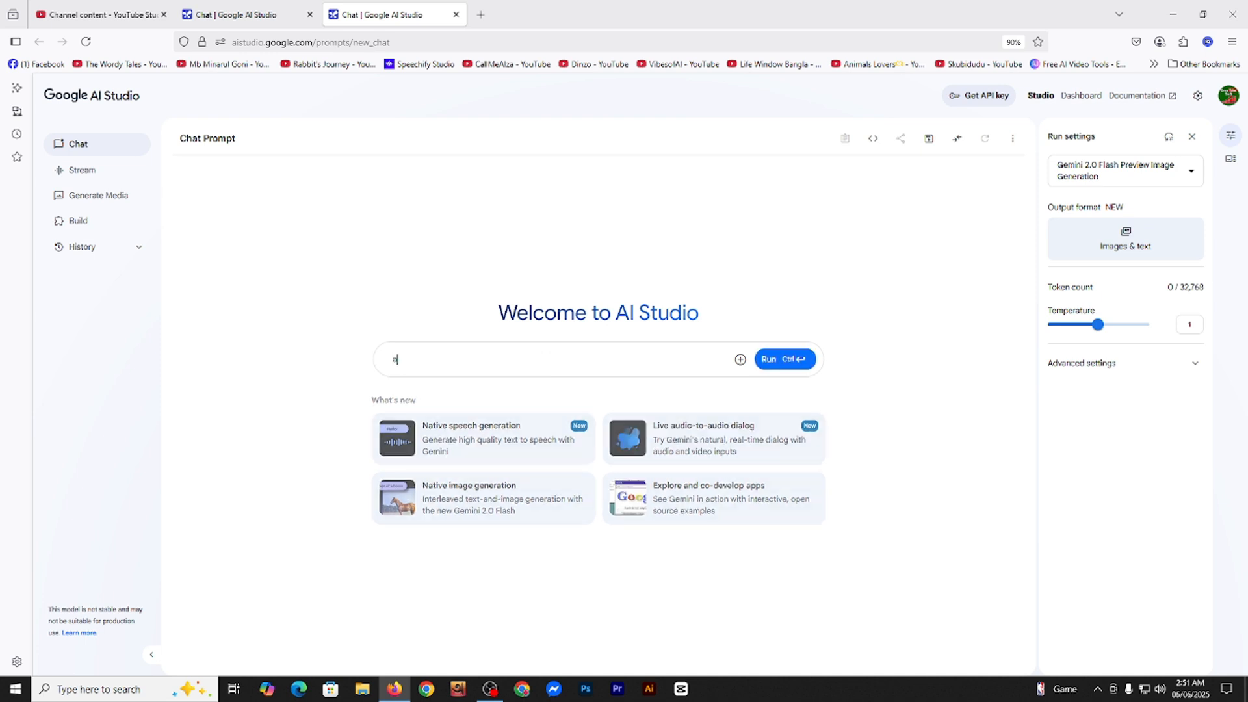
Request a short story in the chat with the prompt "আমাকে ছোট একটা গল্প লিখে দাও।".
text(আমা)
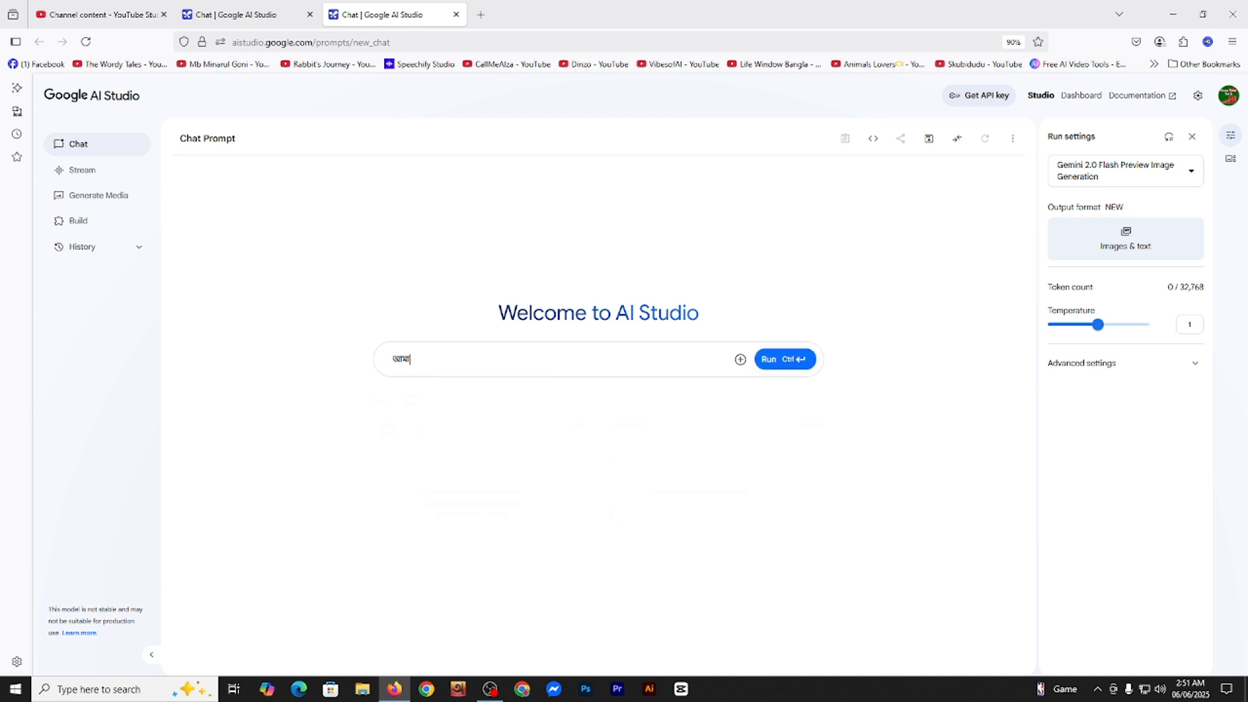
text(কে ছোট একটা গল্প লিখে দাও।)
key(ctrl+Return)
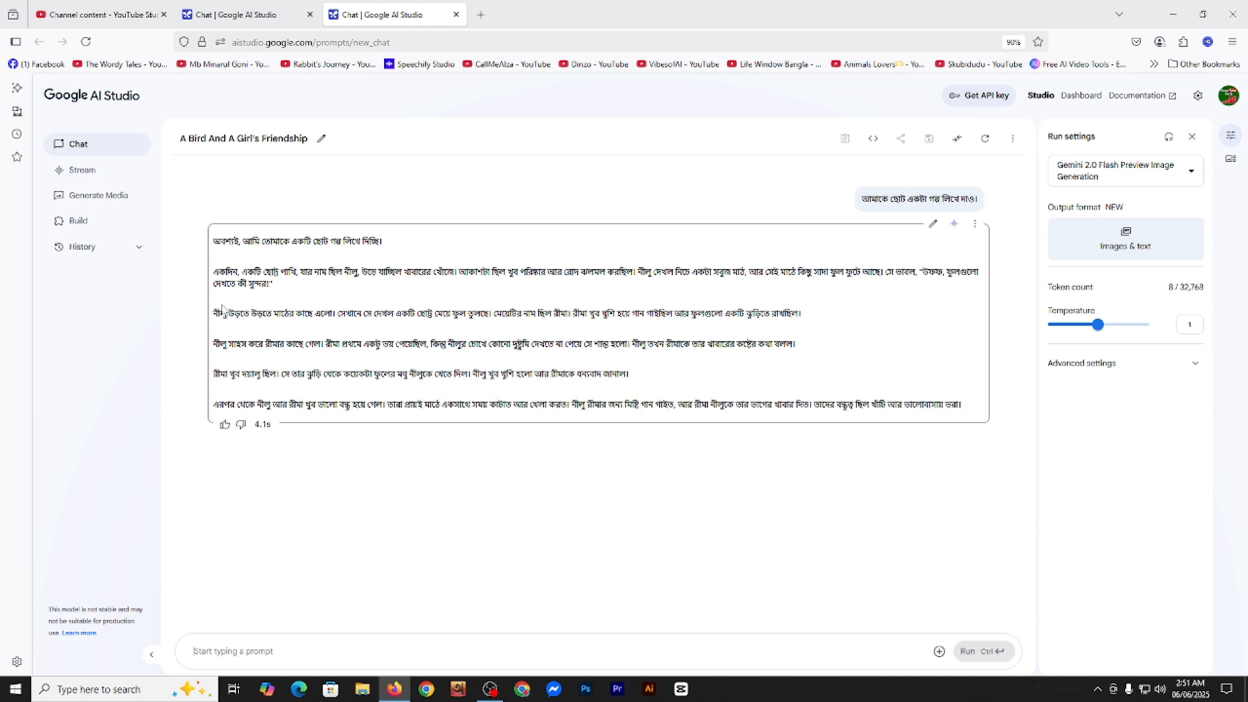
Copy the generated story without its introductory line into the text area of the Generate speech page.
drag(214, 268, 921, 424)
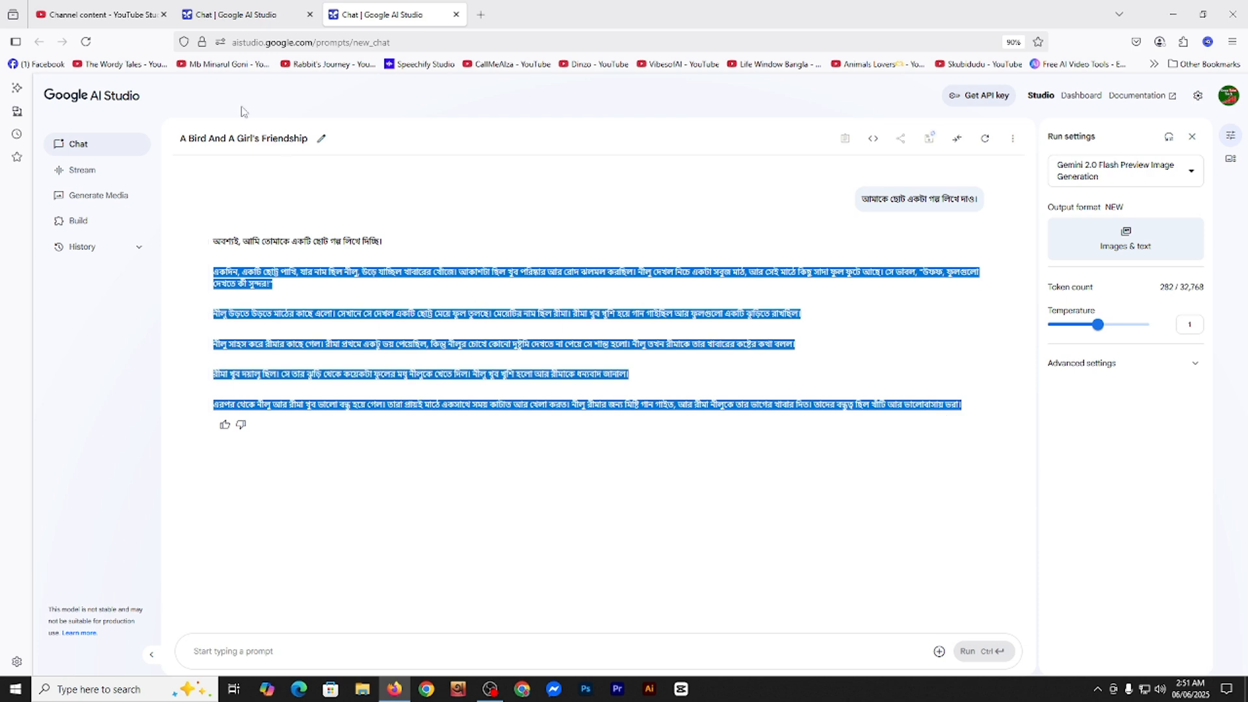
click(247, 15)
click(436, 350)
key(ctrl+v)
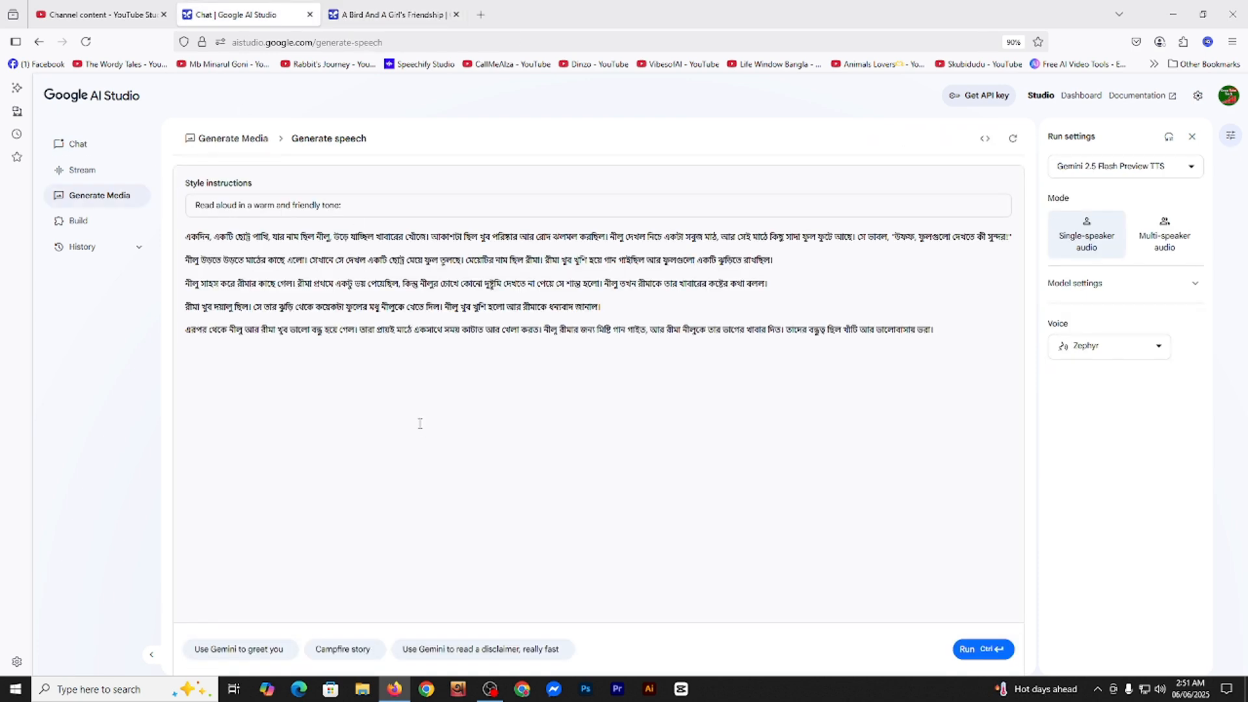
Preview several voices, including Achernar and Alnilam, and set the voice to Alnilam.
click(1123, 346)
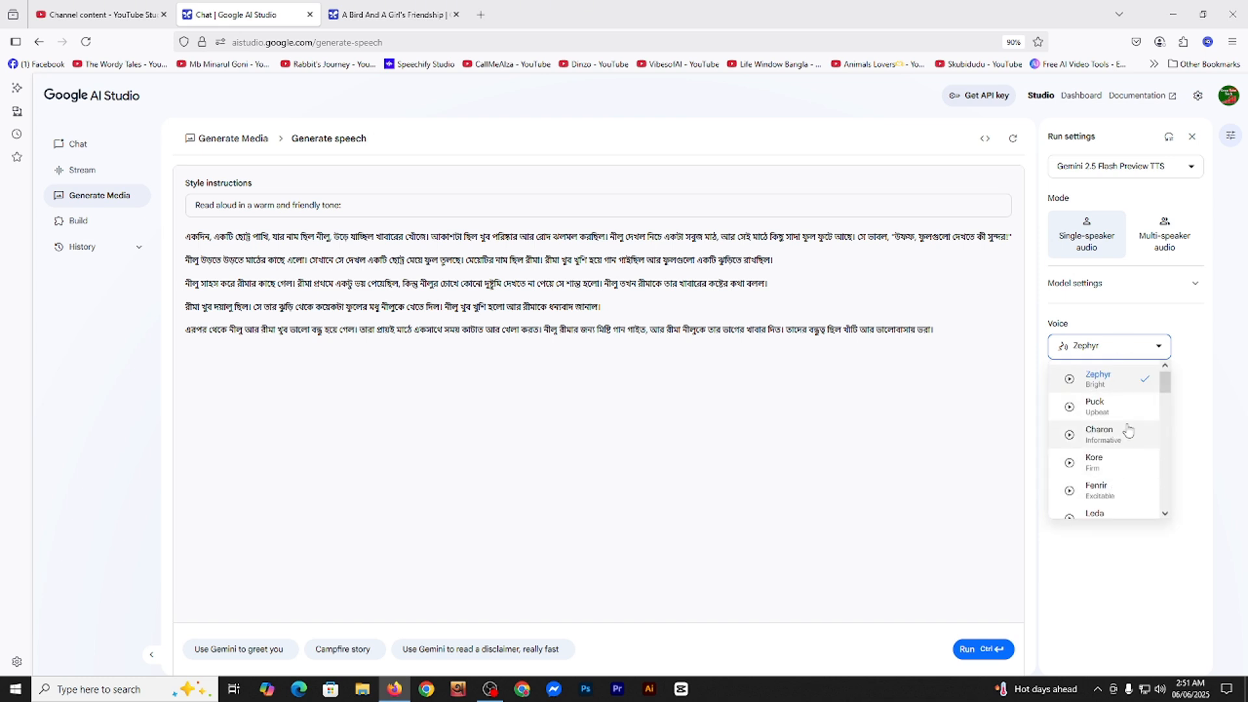
scroll(1102, 448, down, 6)
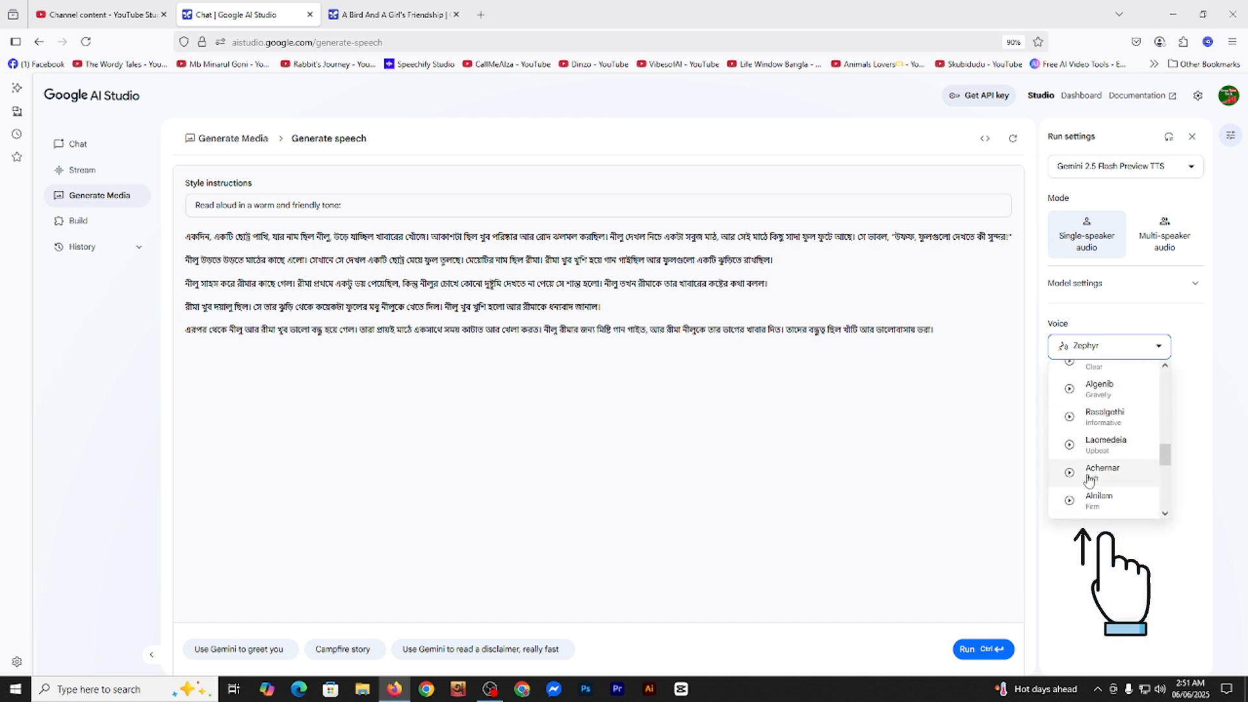
click(1070, 446)
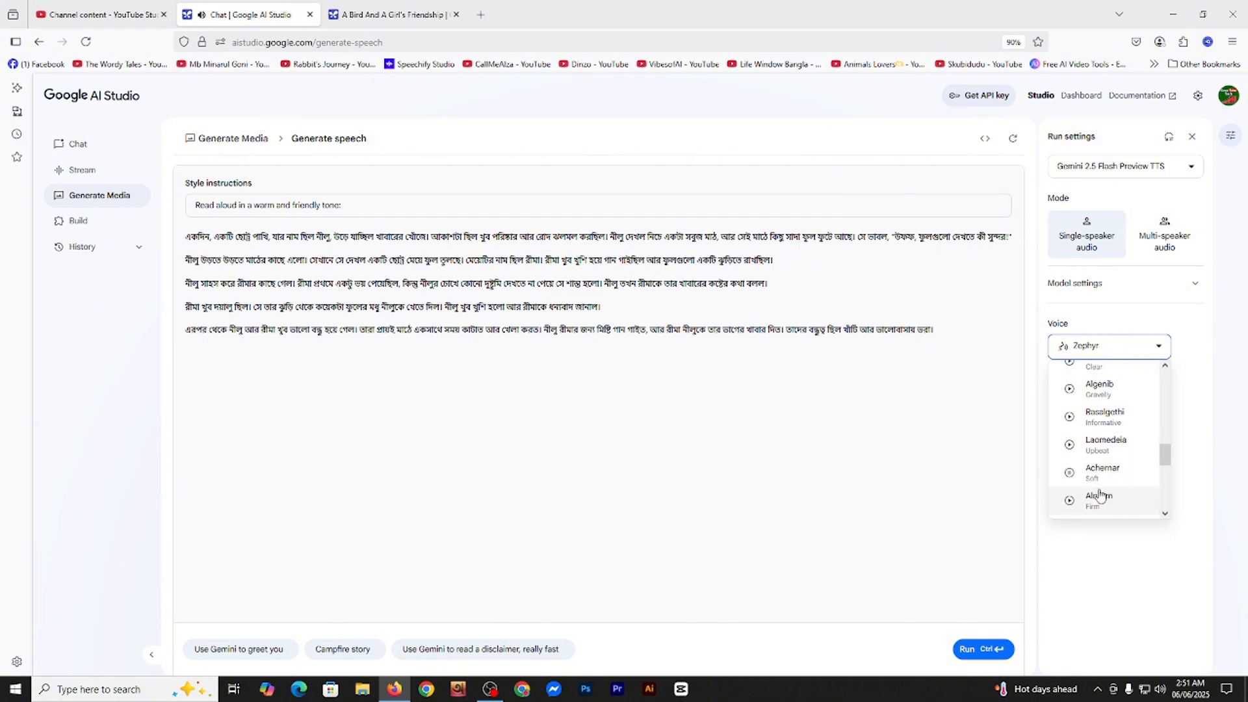
click(1070, 474)
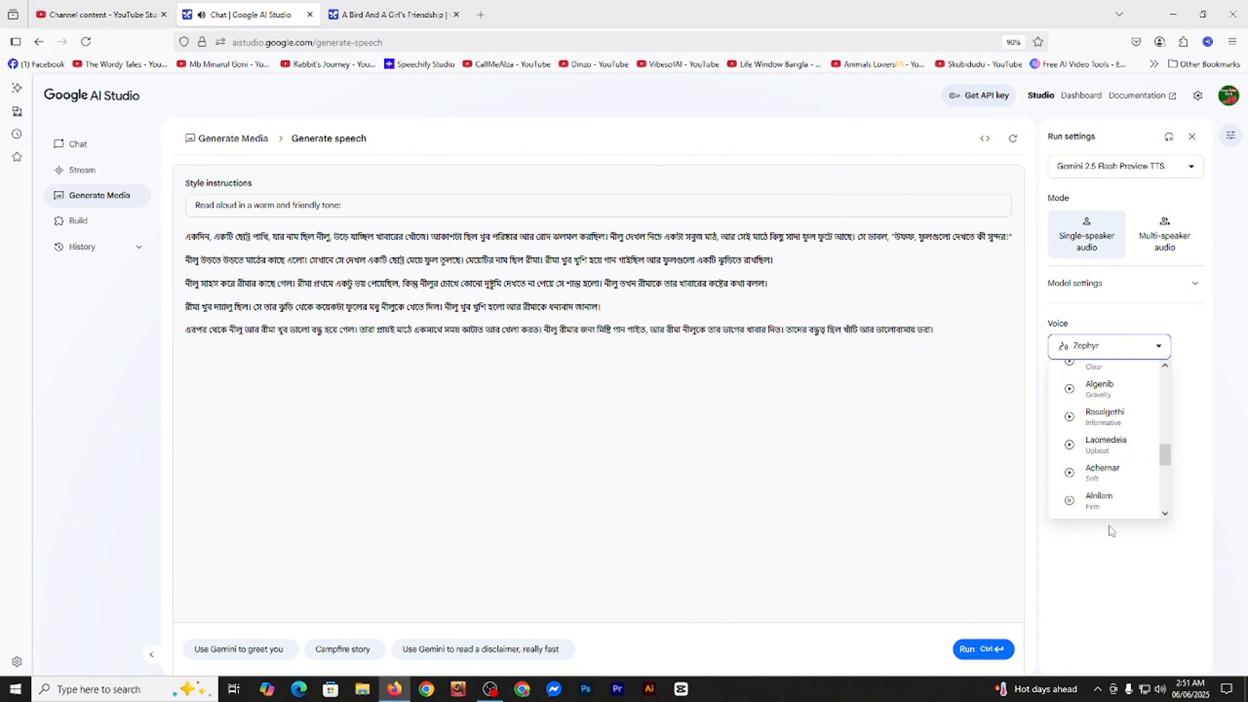
click(1074, 511)
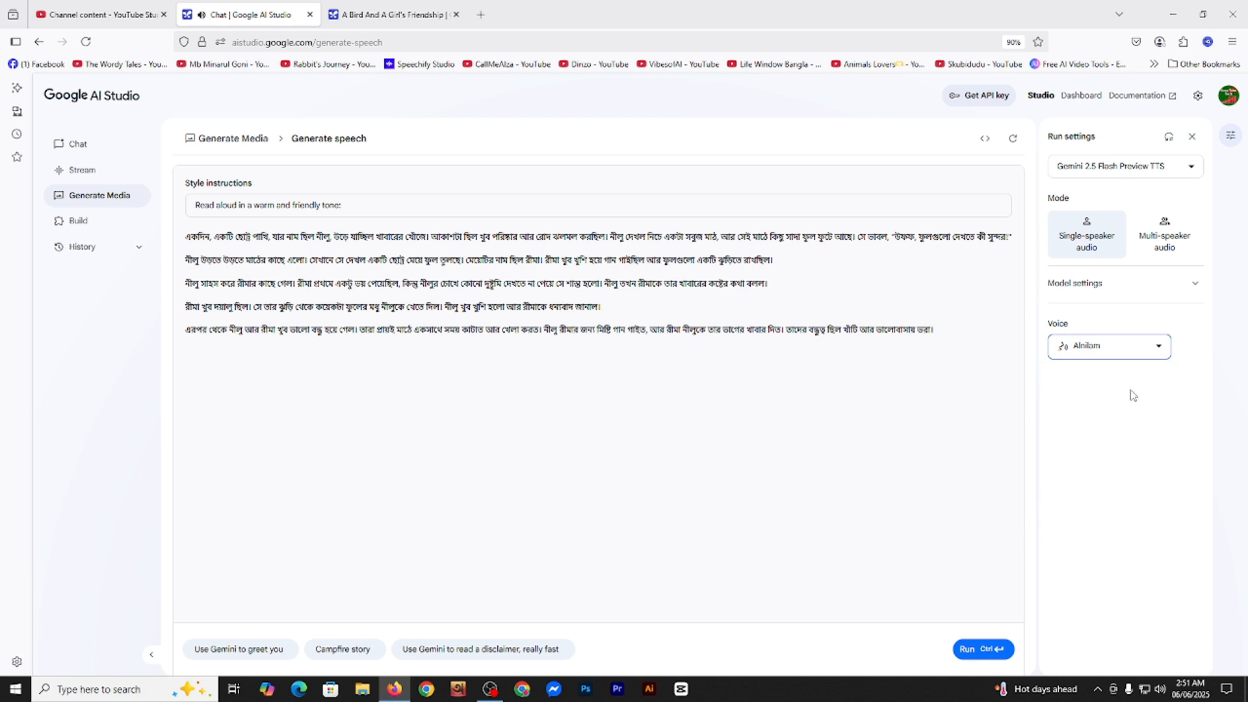
Expand the model settings, then generate the story's speech and pause its playback.
click(1172, 295)
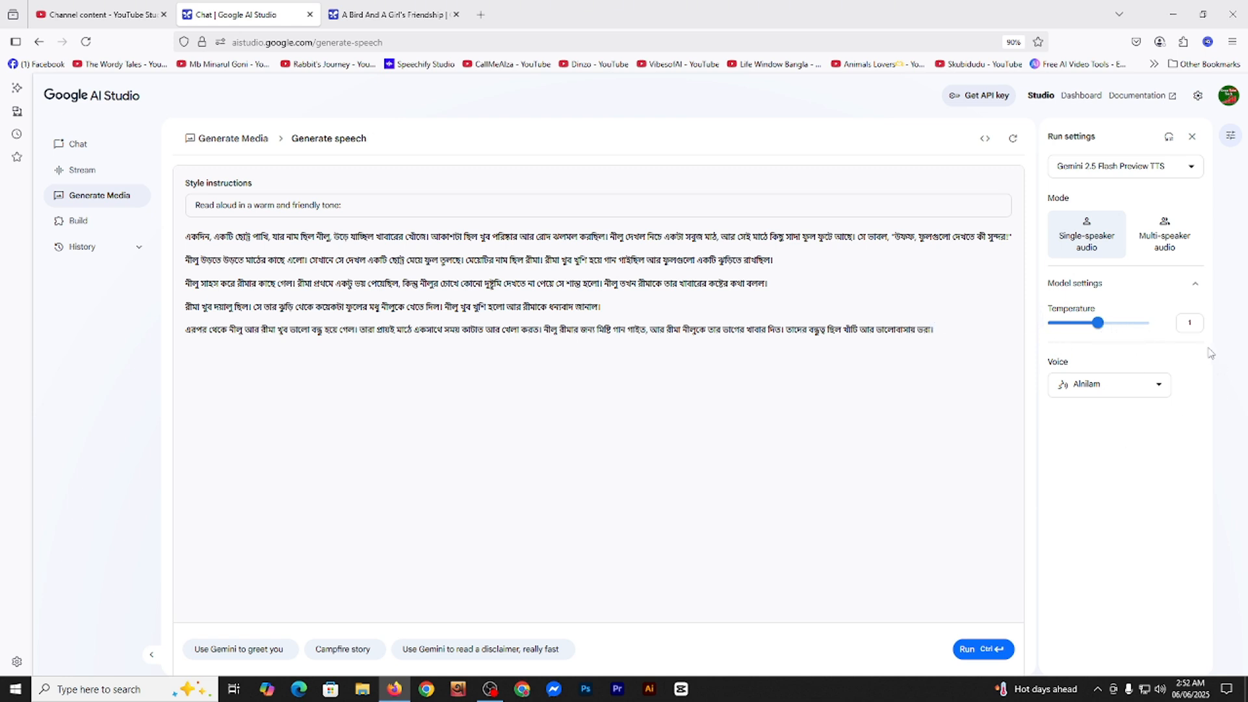
click(971, 650)
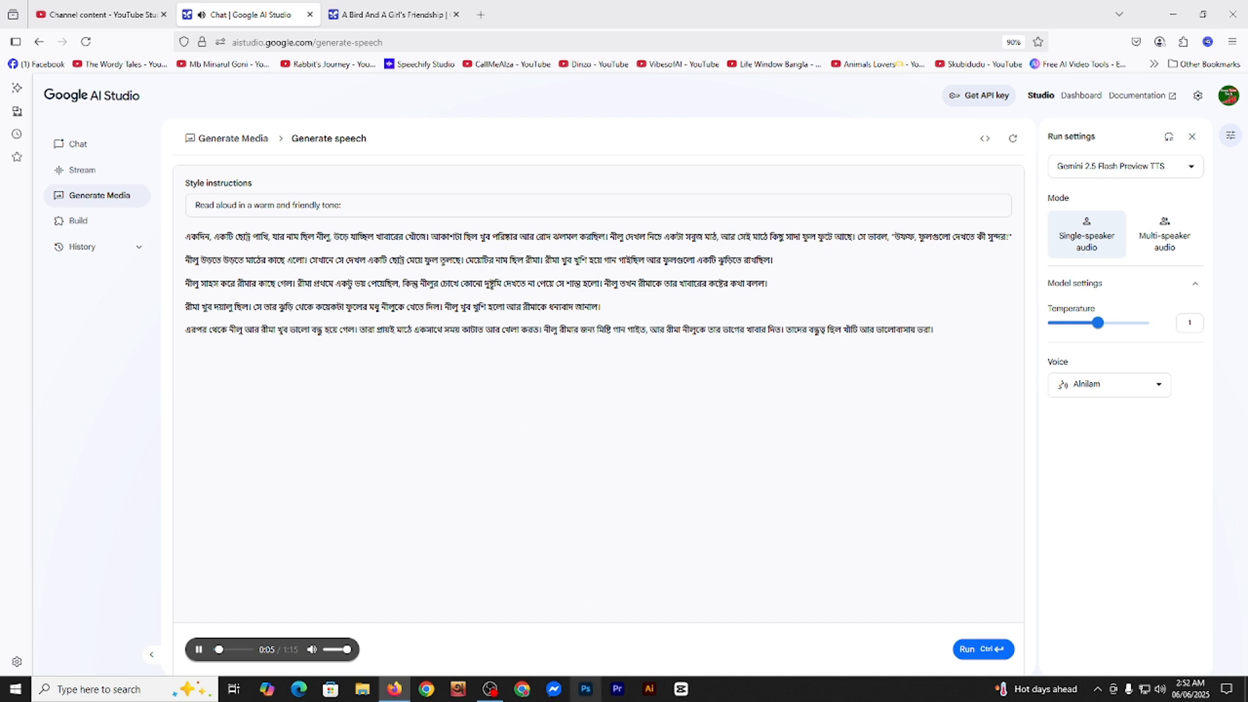
click(199, 649)
Regenerate the story's speech with the Kore voice and play it from the beginning.
click(1109, 384)
click(1100, 506)
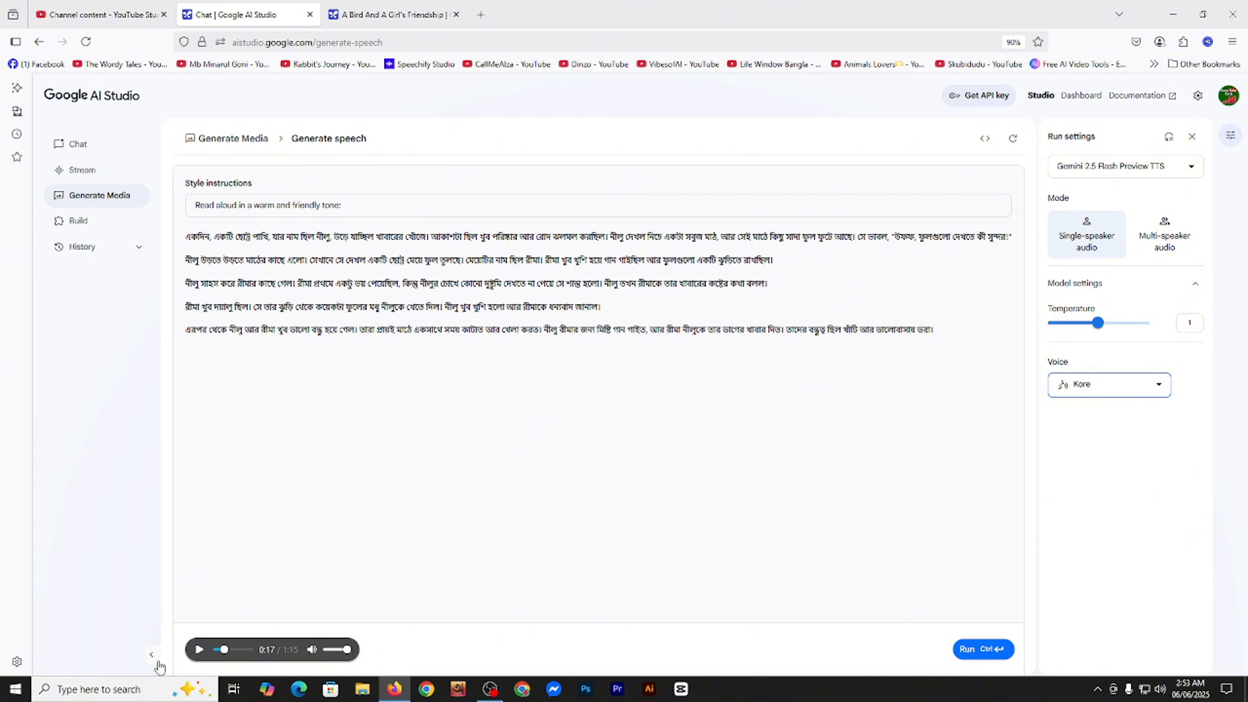
click(186, 647)
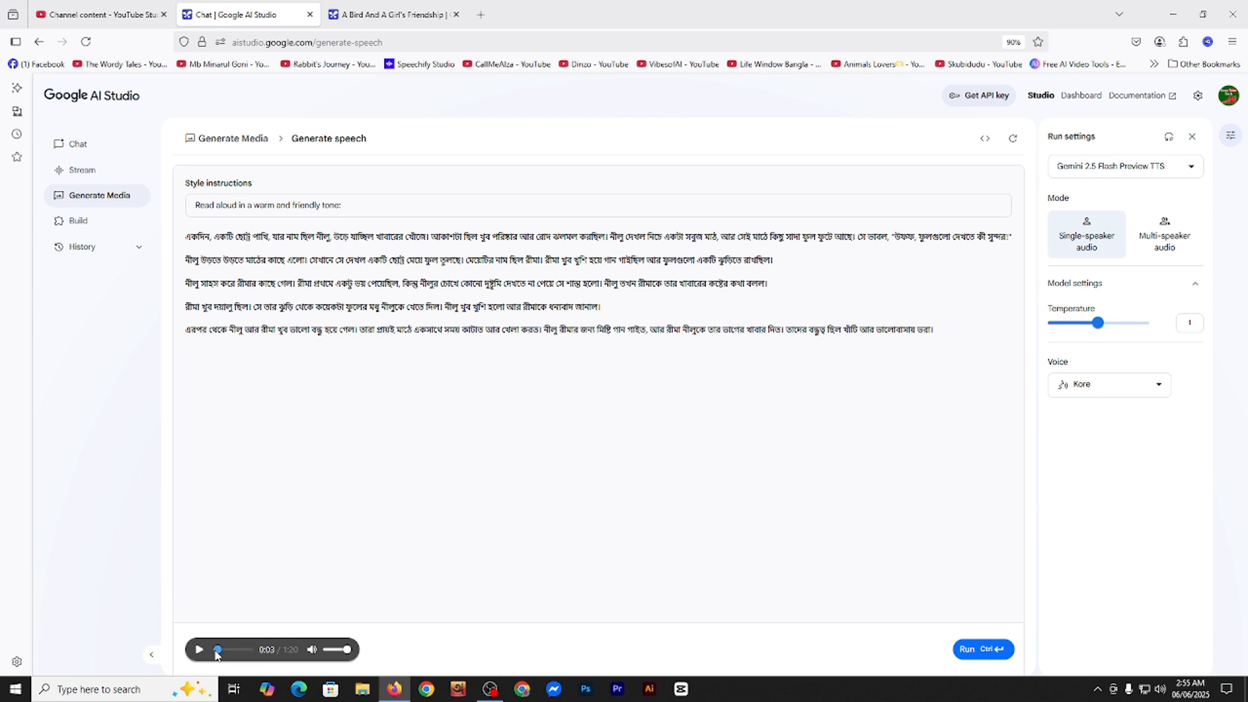
drag(217, 650, 201, 650)
key(space)
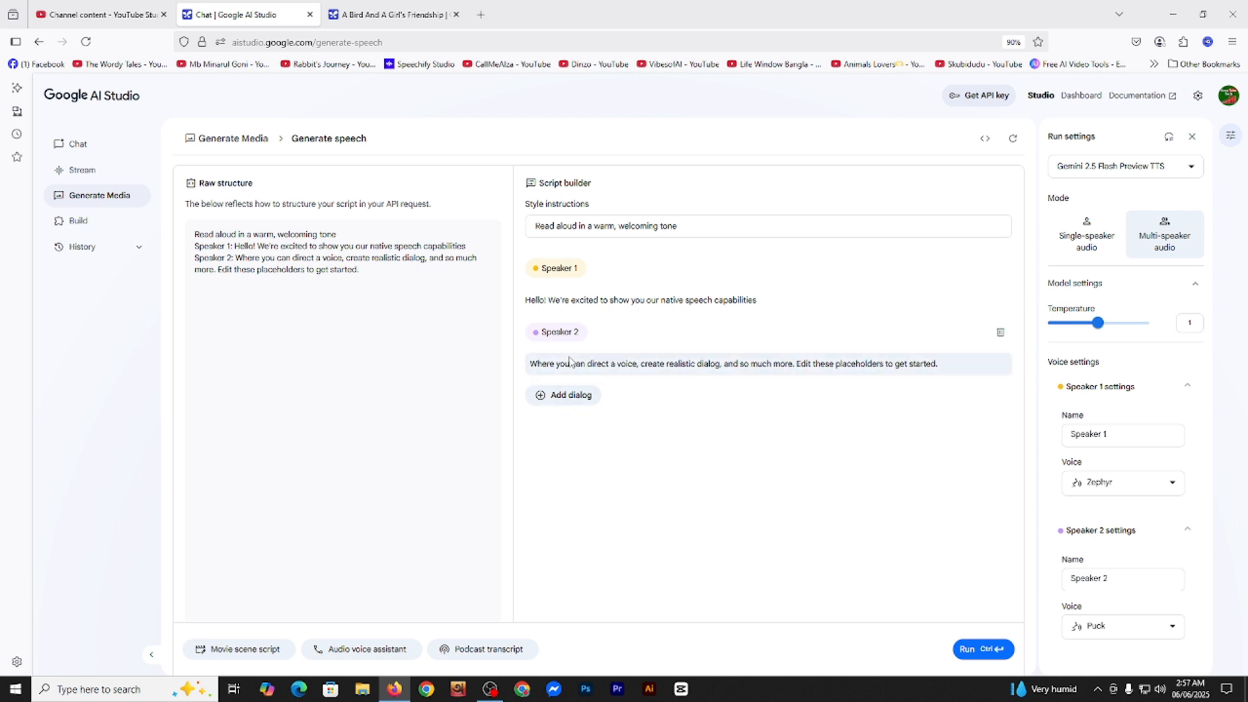
Add another Speaker 1 dialog after the Speaker 2 line and collapse the Speaker 1 voice settings.
click(564, 396)
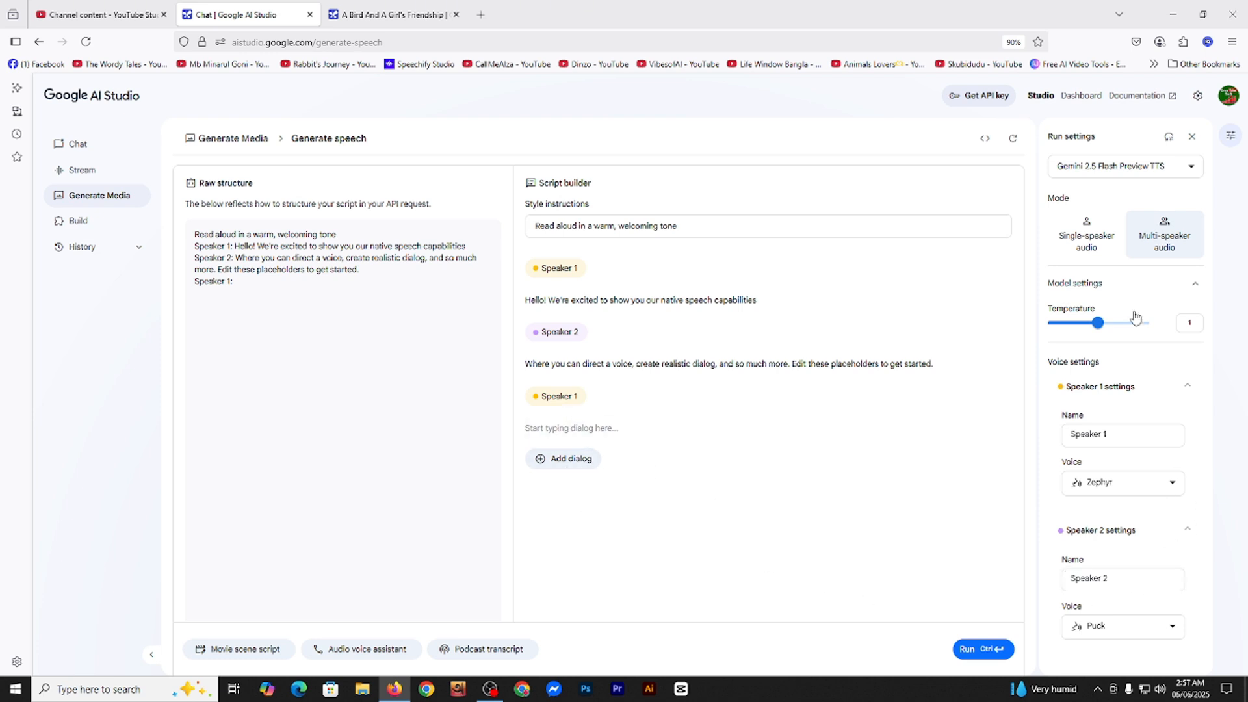
click(1188, 390)
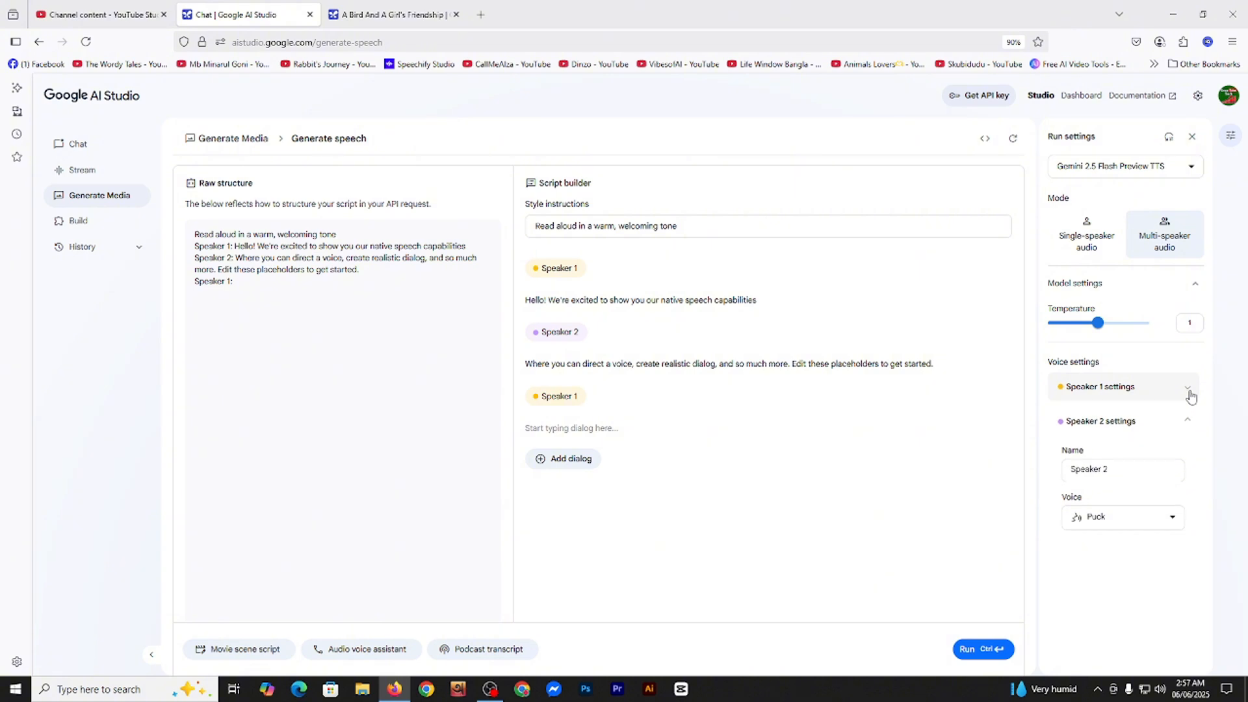
click(1097, 425)
click(1097, 426)
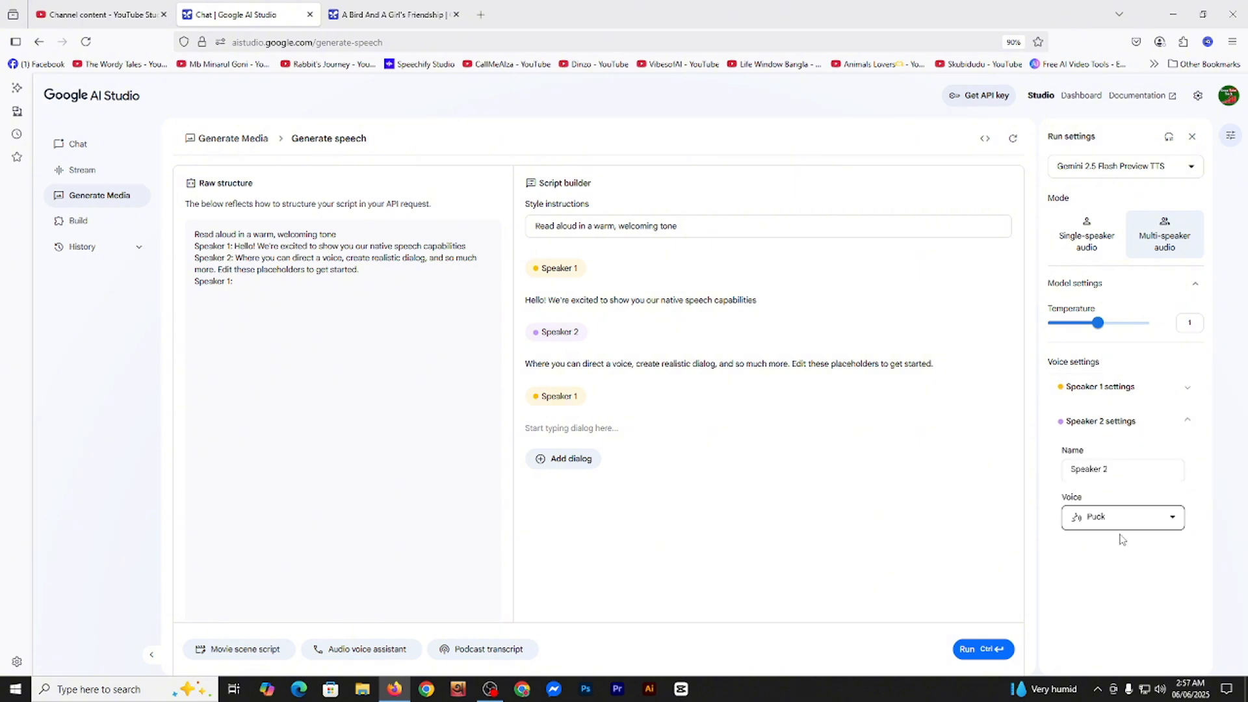
click(1103, 479)
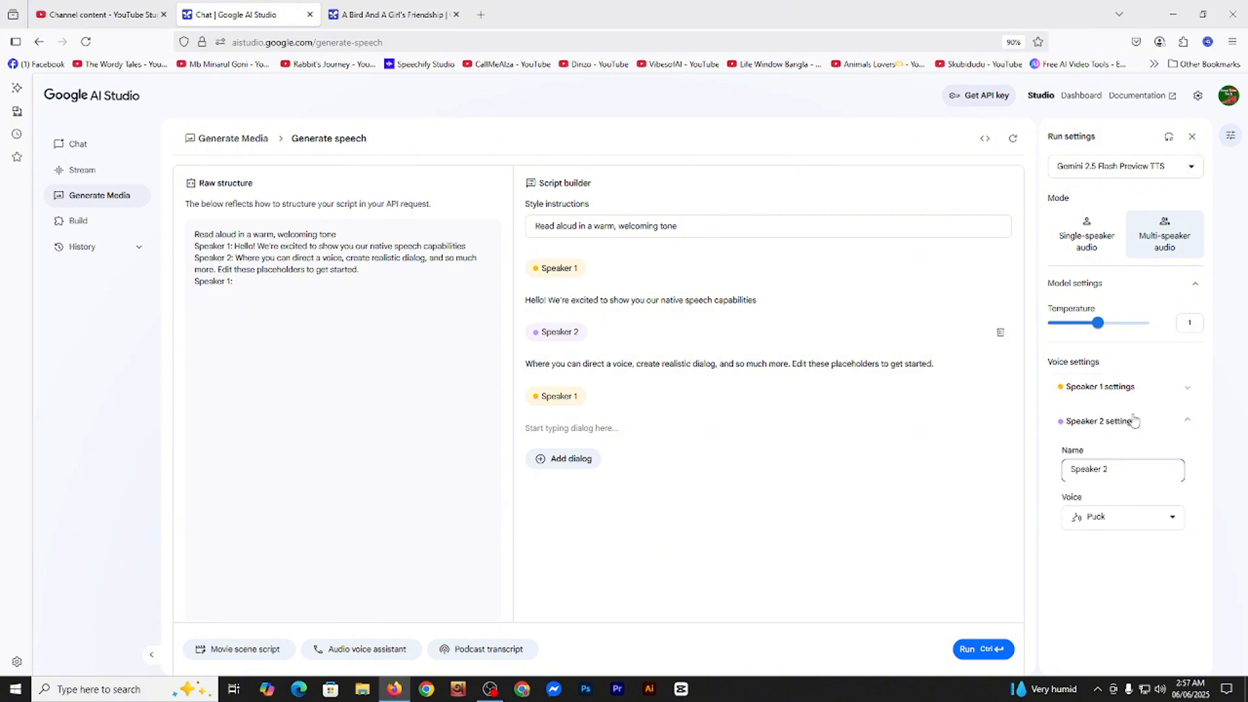
click(1127, 556)
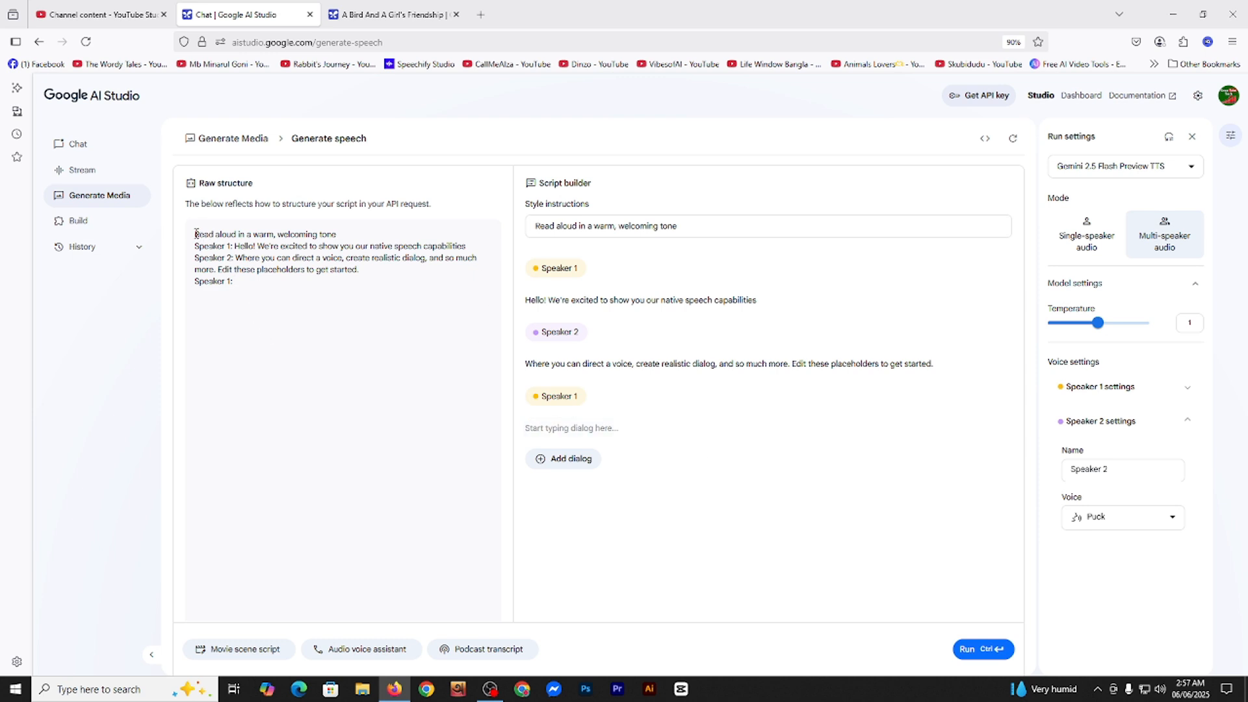
mouse_move(195, 233)
mouse_down()
mouse_move(293, 260)
mouse_move(264, 290)
mouse_move(187, 236)
mouse_up()
click(267, 297)
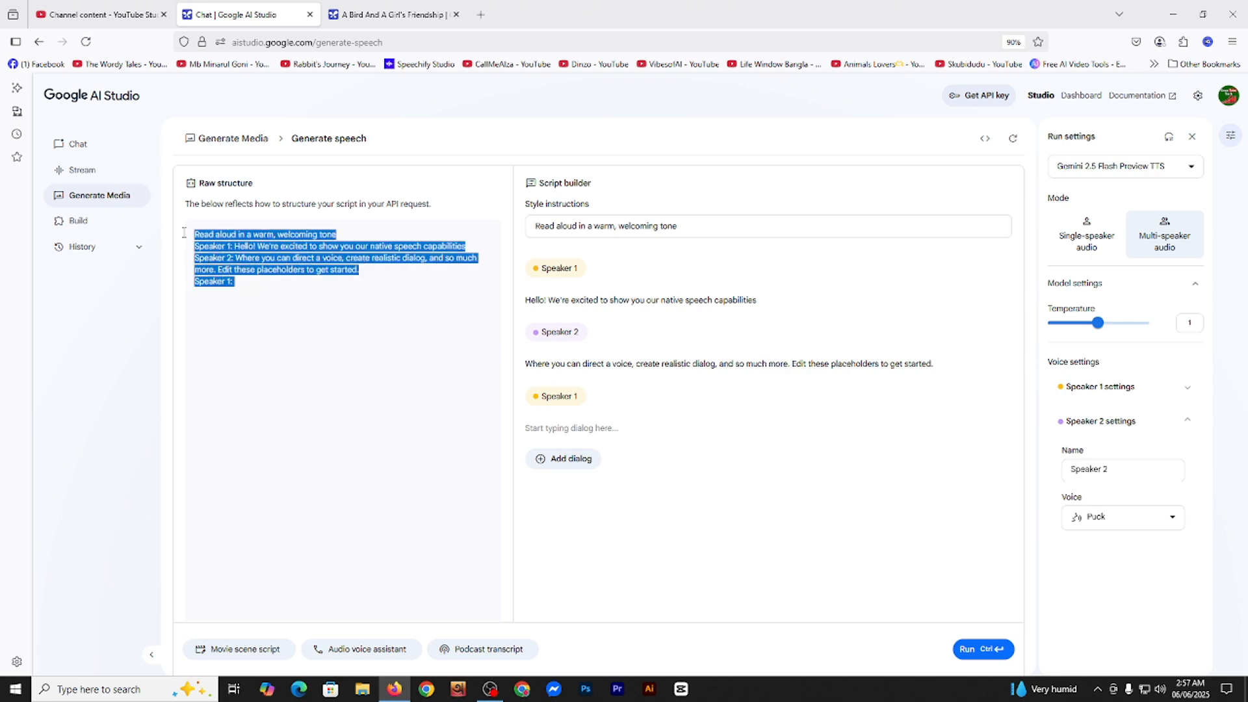
click(286, 381)
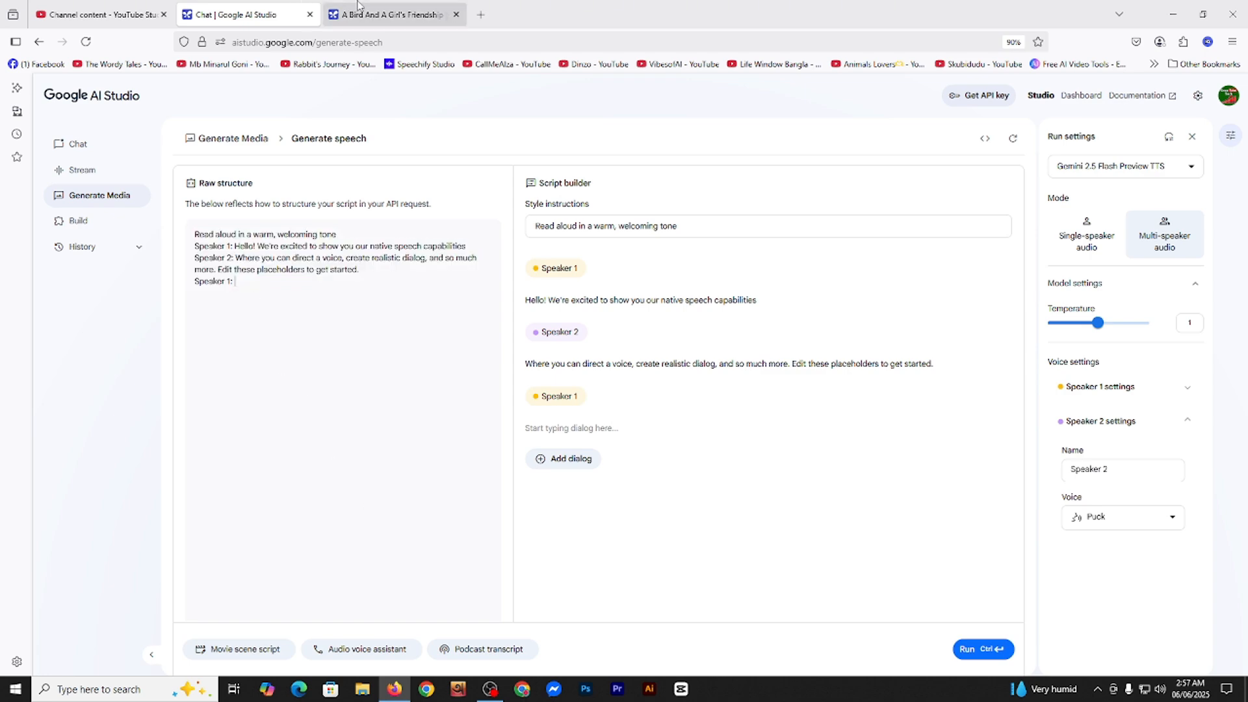
Copy the first paragraph of the bird-and-girl story from its chat and replace the opening Speaker 1 placeholder with it.
click(390, 14)
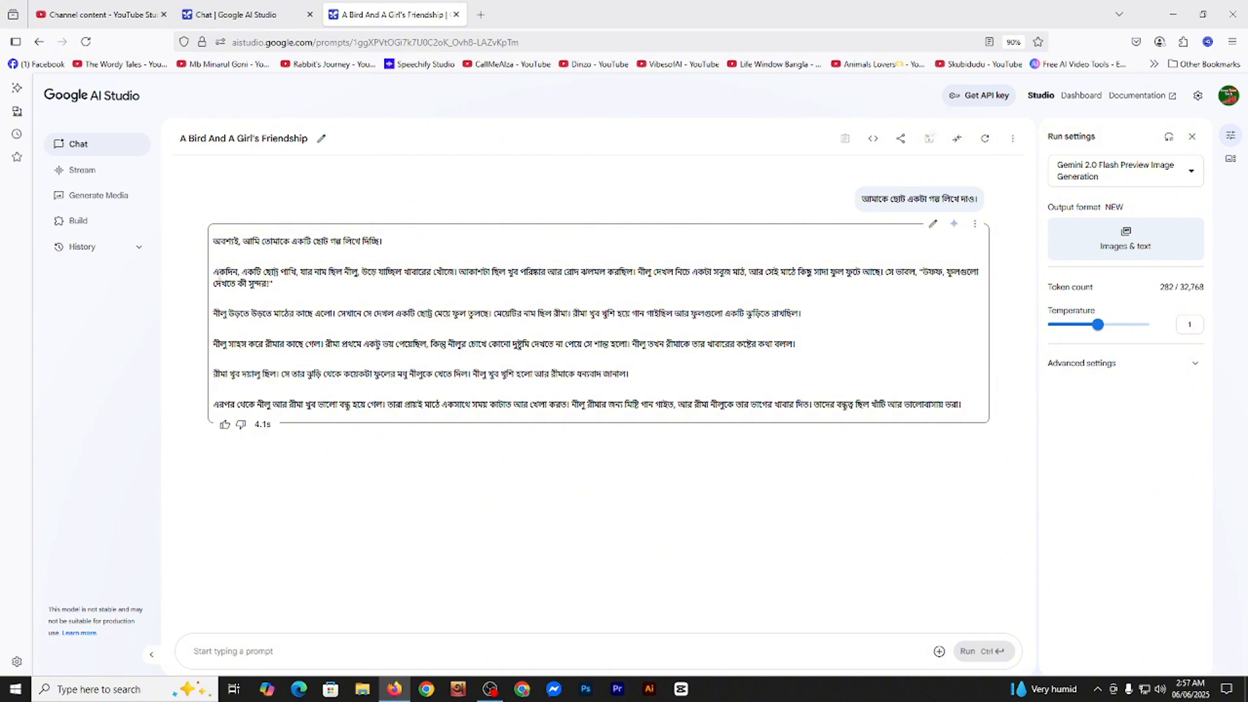
drag(215, 270, 295, 285)
key(ctrl+c)
right_click(278, 271)
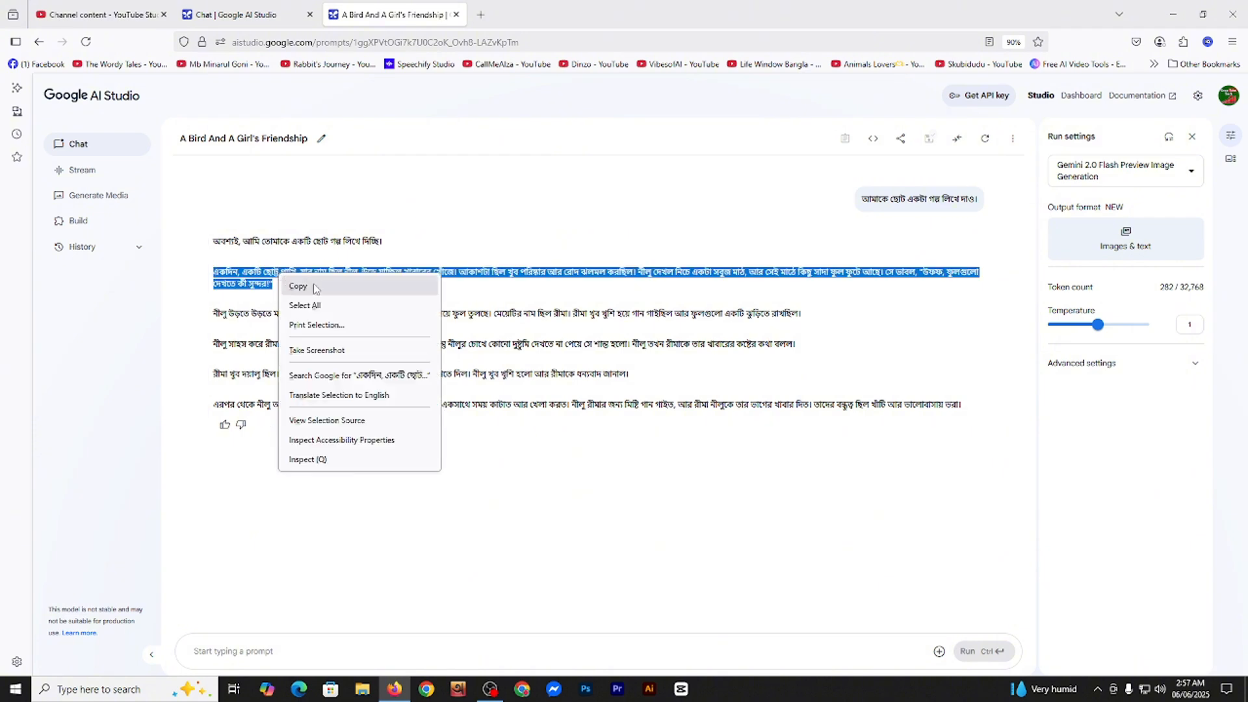
click(306, 287)
click(273, 9)
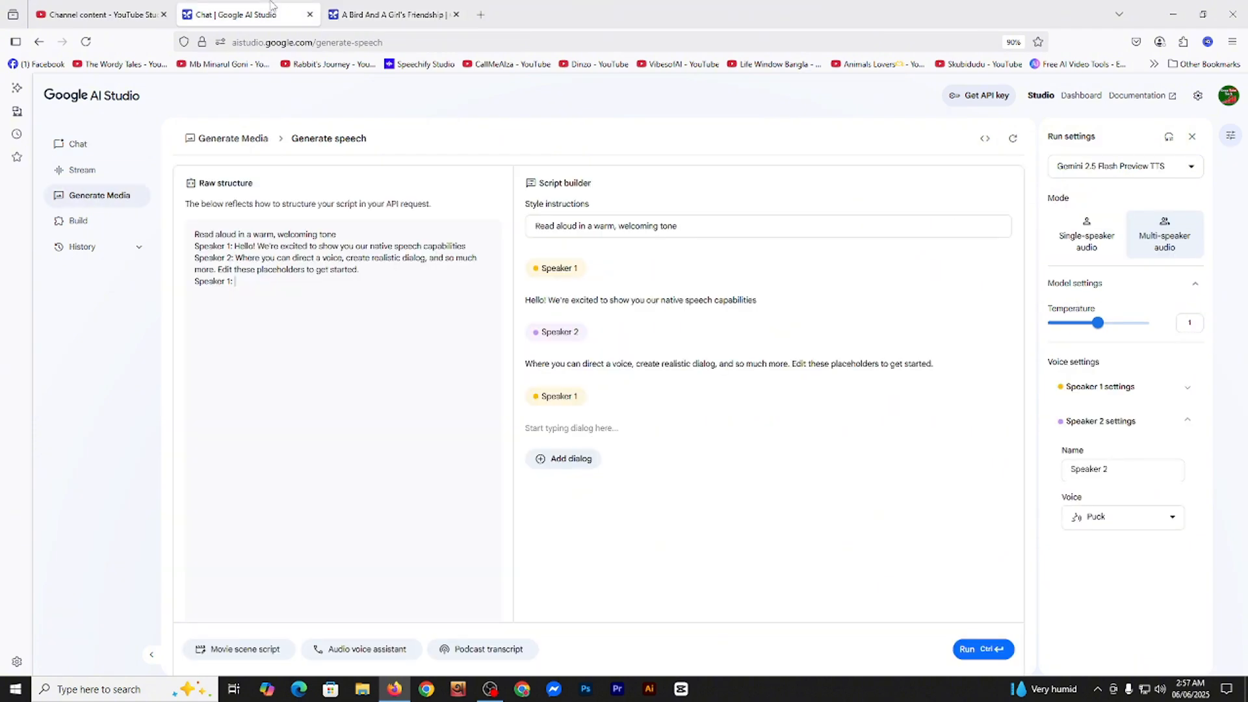
triple_click(584, 300)
key(ctrl+v)
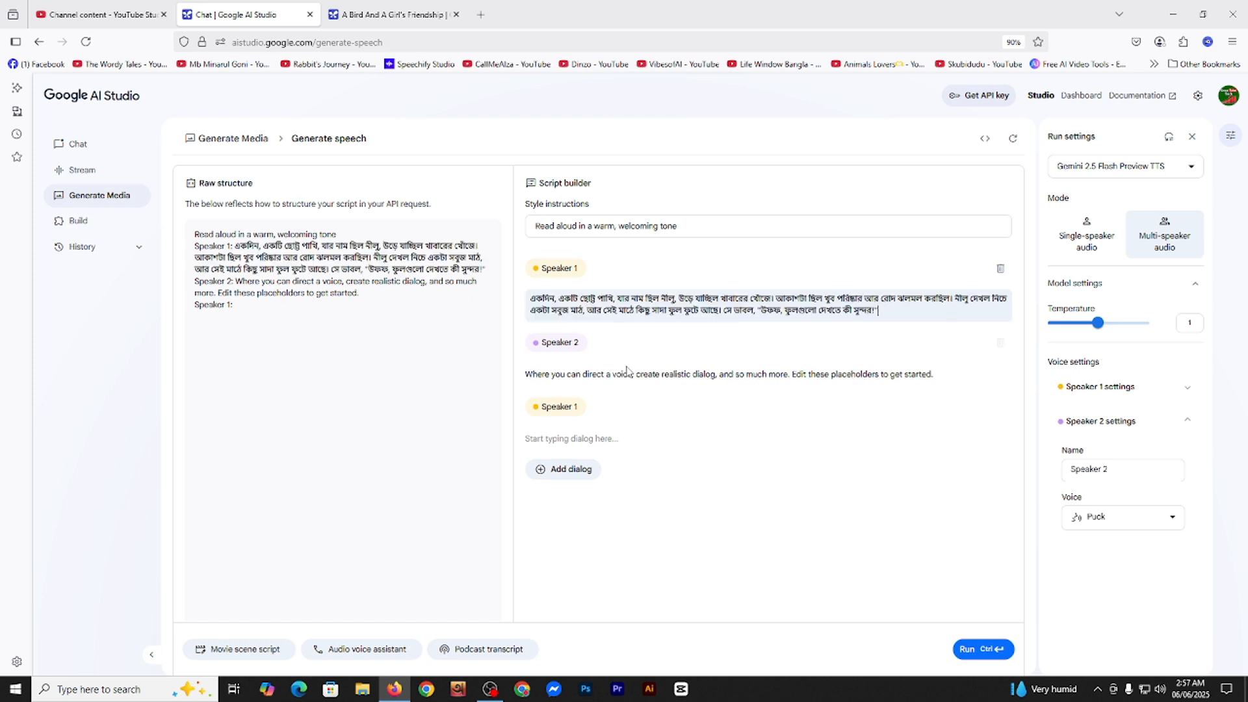
Fill the remaining dialog lines with the story's other paragraphs in order, alternating between Speaker 2 and Speaker 1.
click(327, 5)
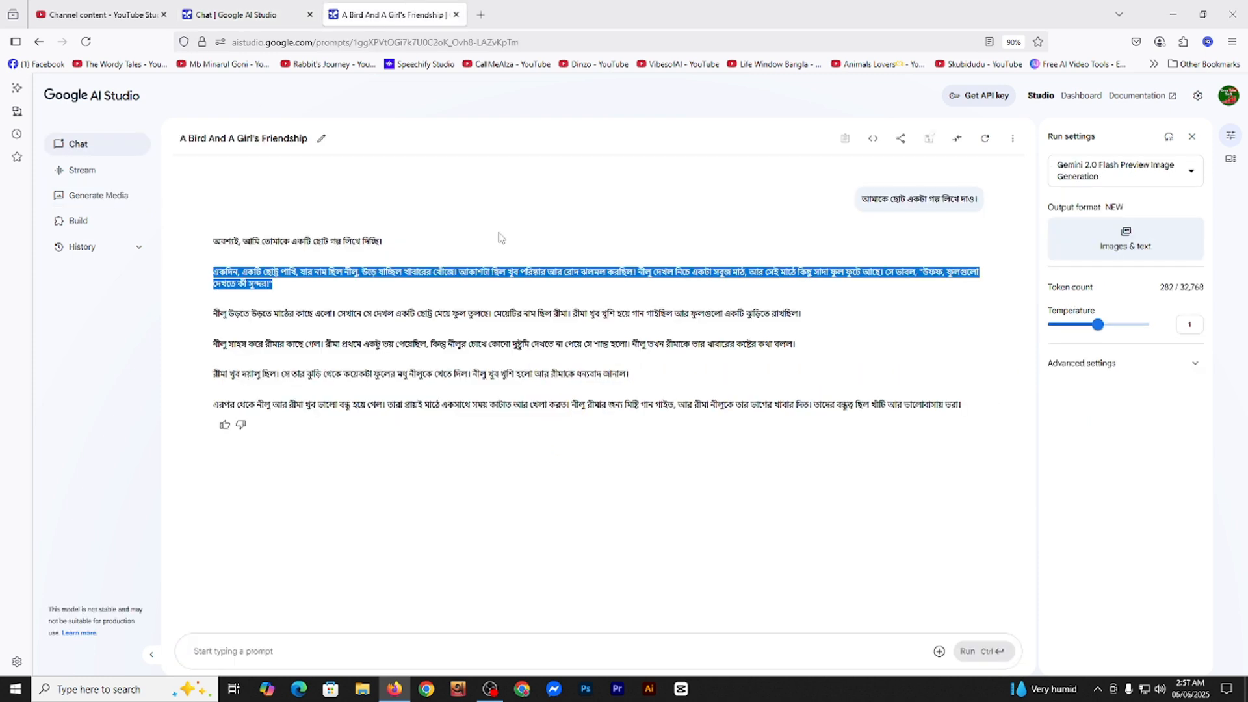
drag(214, 310, 839, 318)
key(ctrl+c)
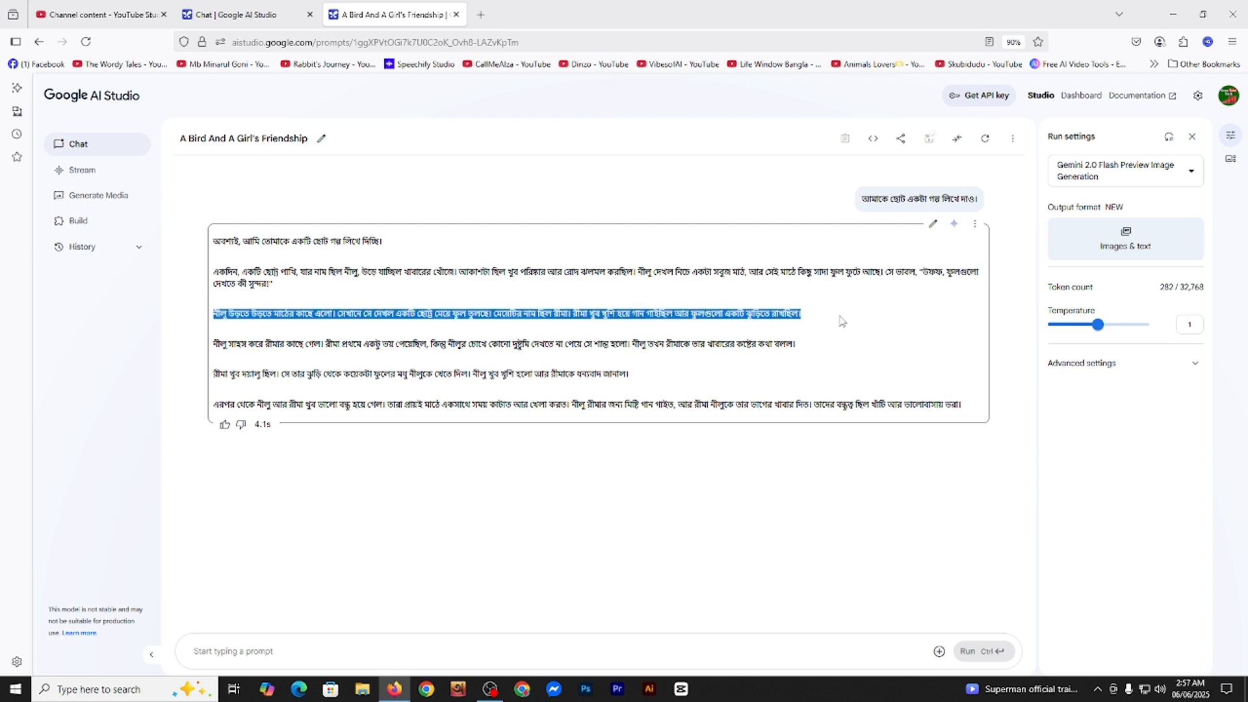
click(260, 5)
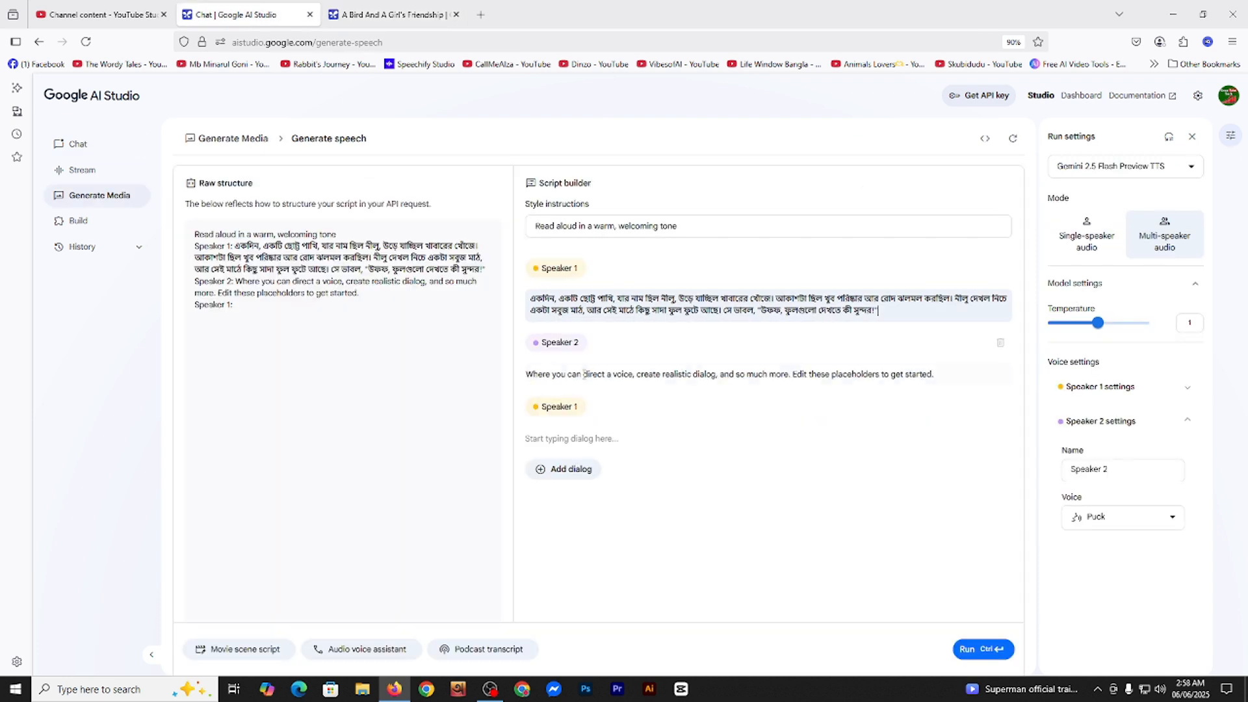
click(574, 372)
key(ctrl+v)
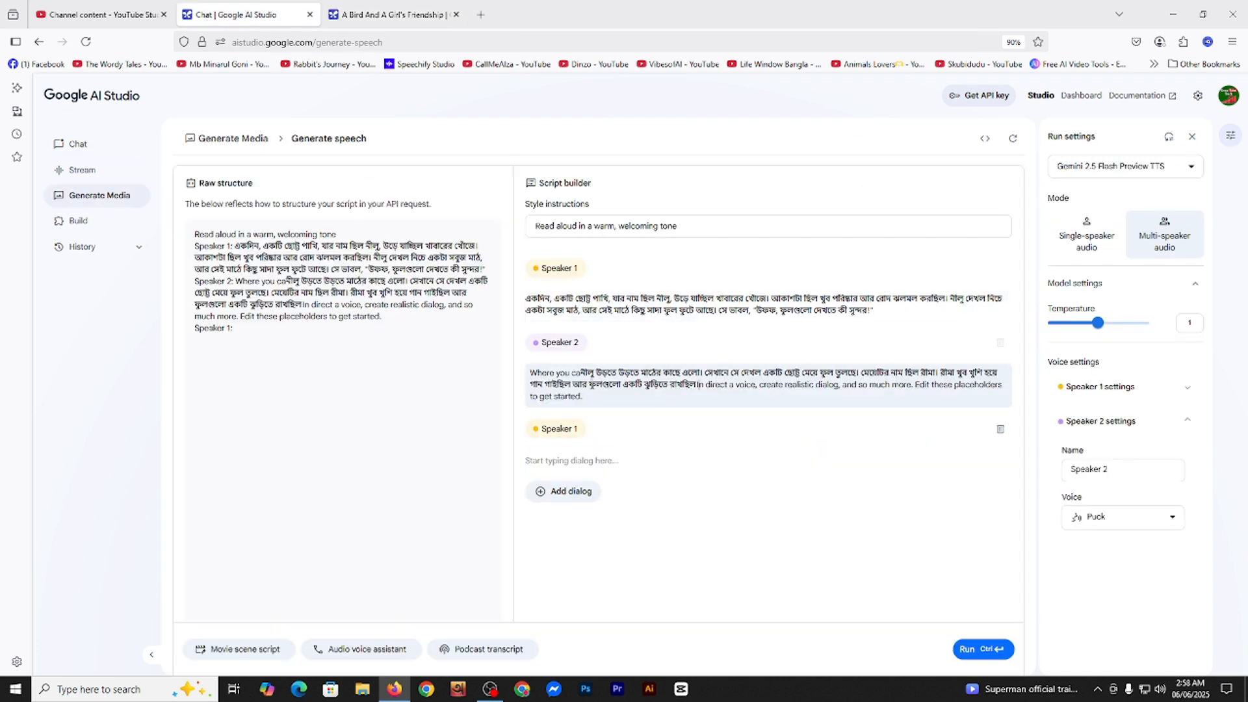
triple_click(584, 372)
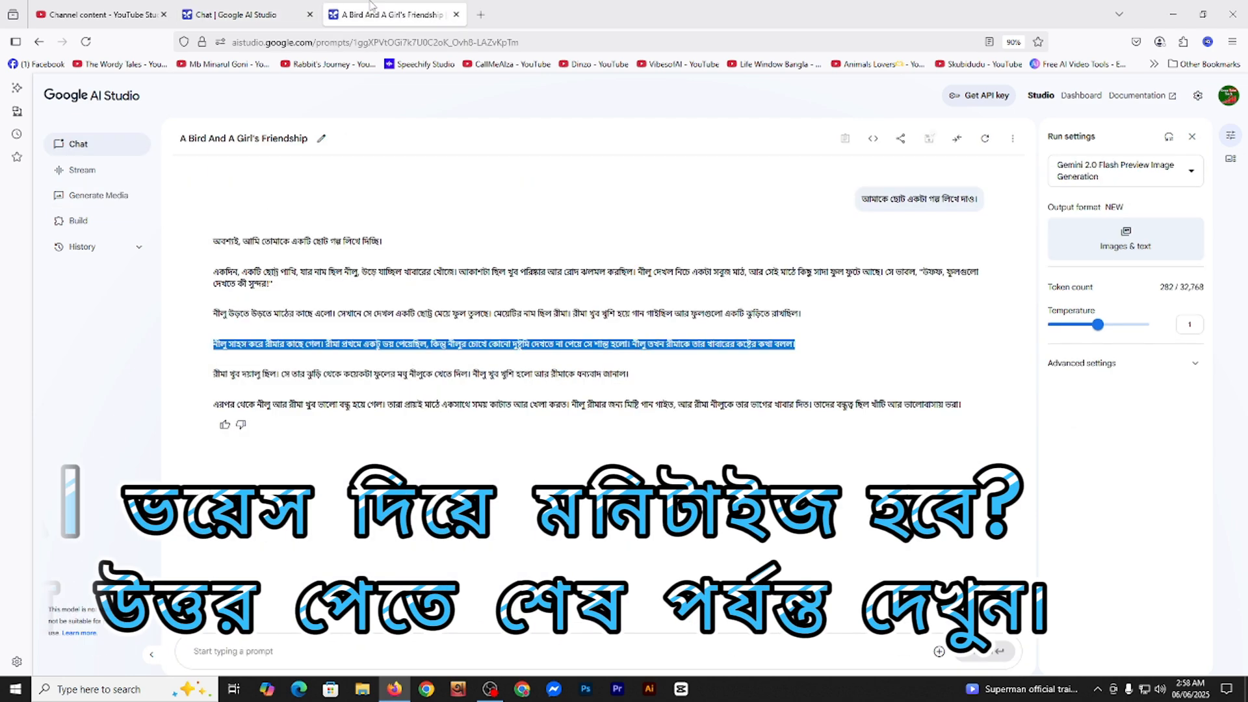
drag(215, 373, 689, 380)
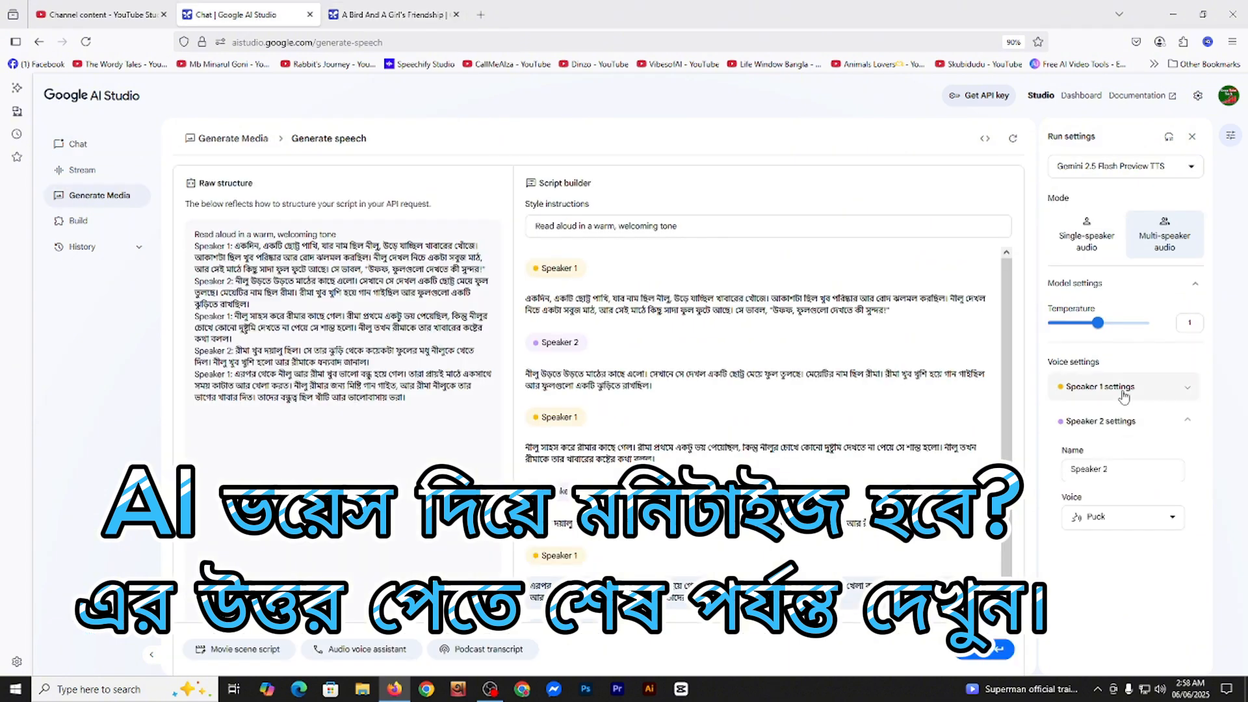
Preview the Zephyr and Kore voices for Speaker 1 and set its voice to Kore.
click(1124, 390)
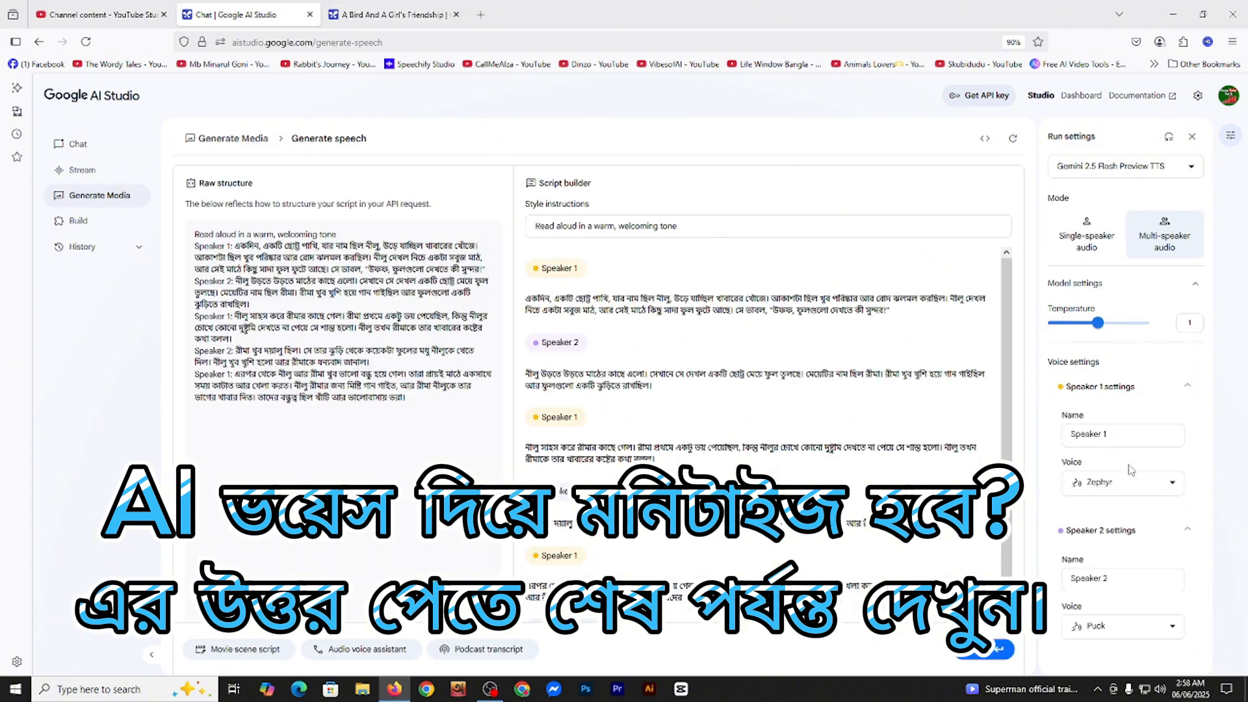
click(1104, 492)
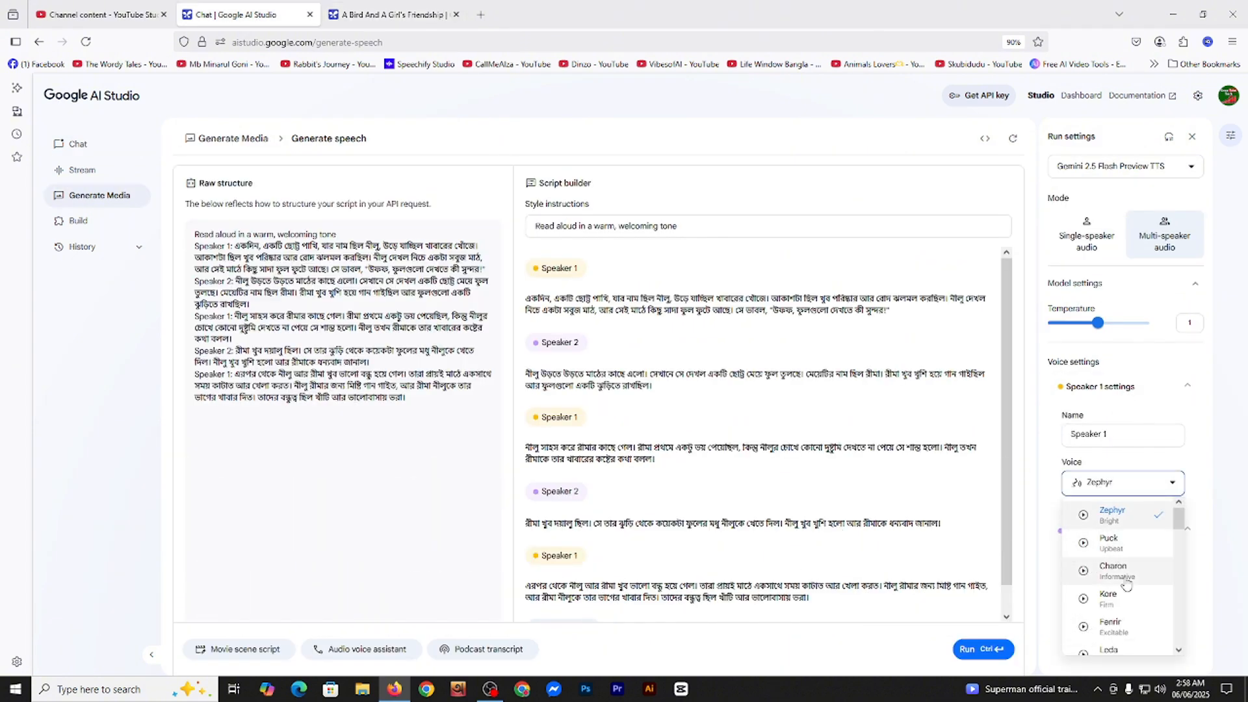
click(1082, 515)
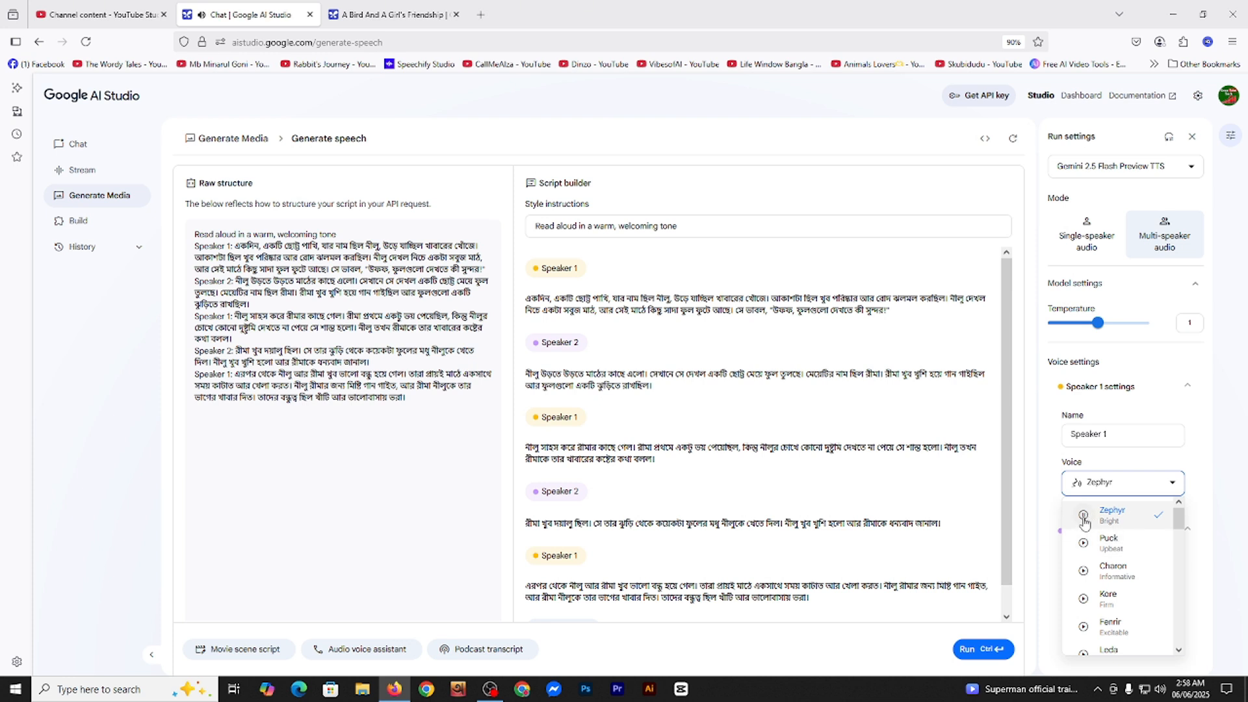
scroll(1110, 588, down, 2)
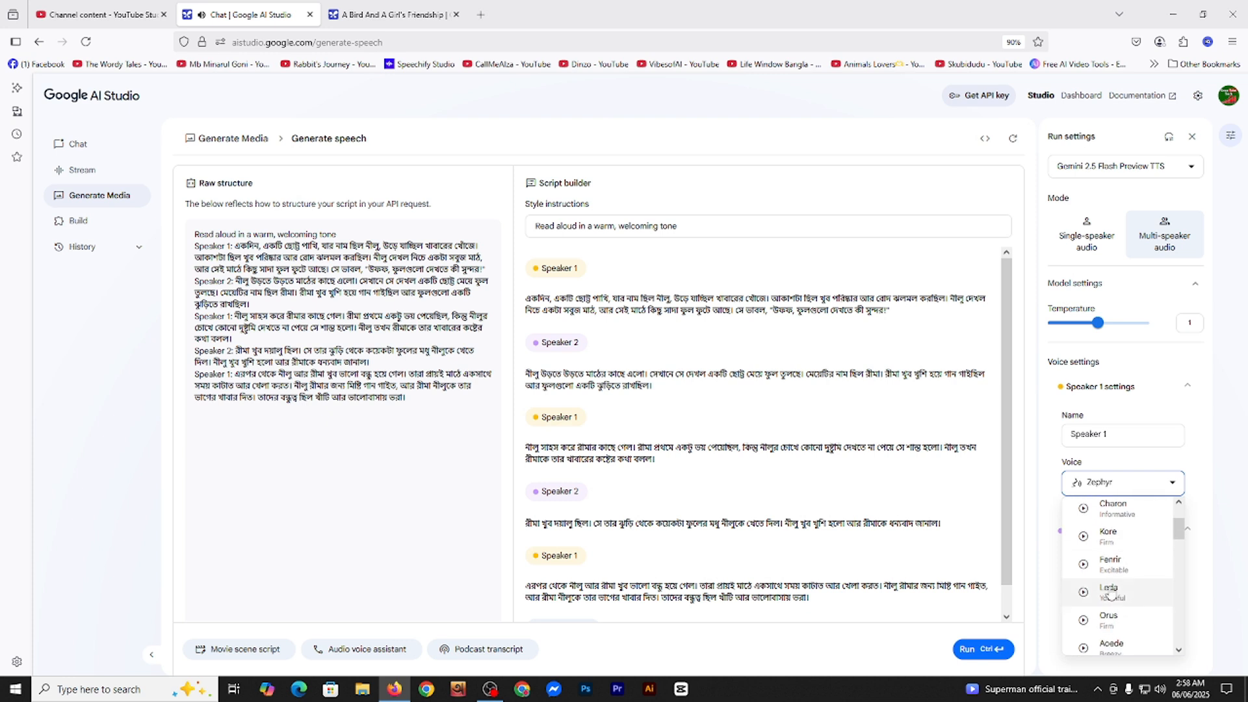
click(1085, 538)
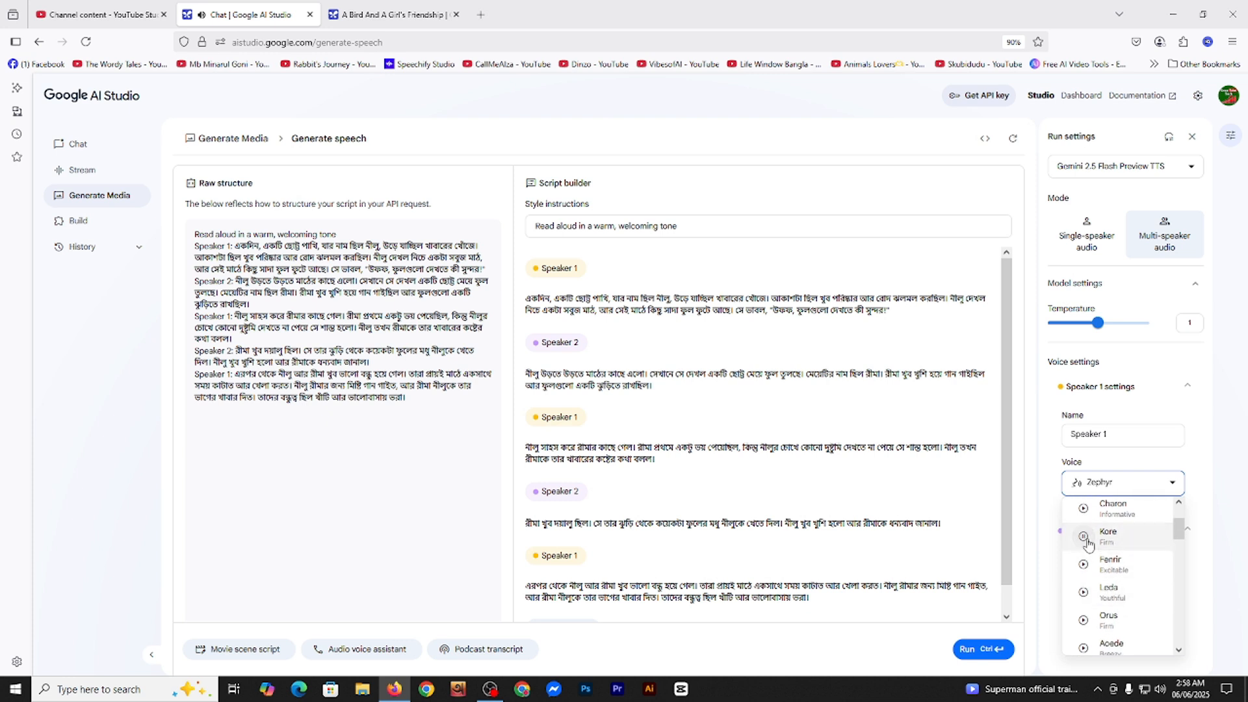
click(1122, 540)
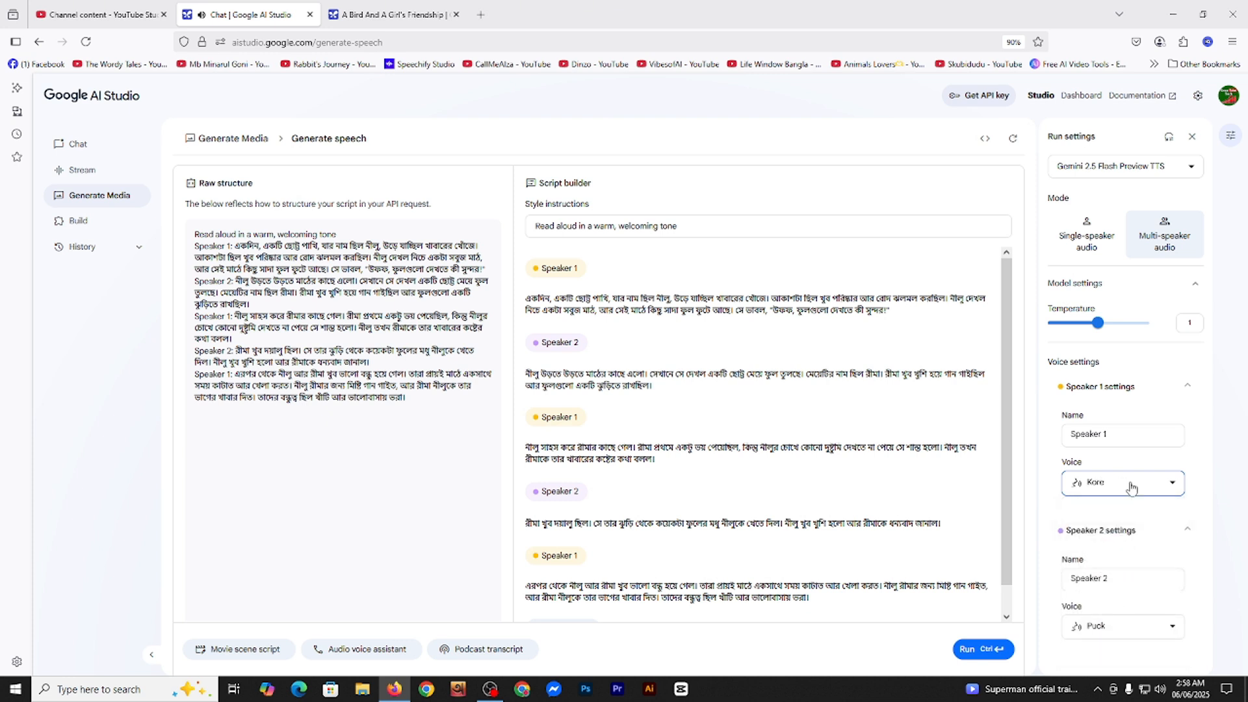
Preview the Algenib voice for Speaker 2 and set its voice to Algenib.
click(1119, 588)
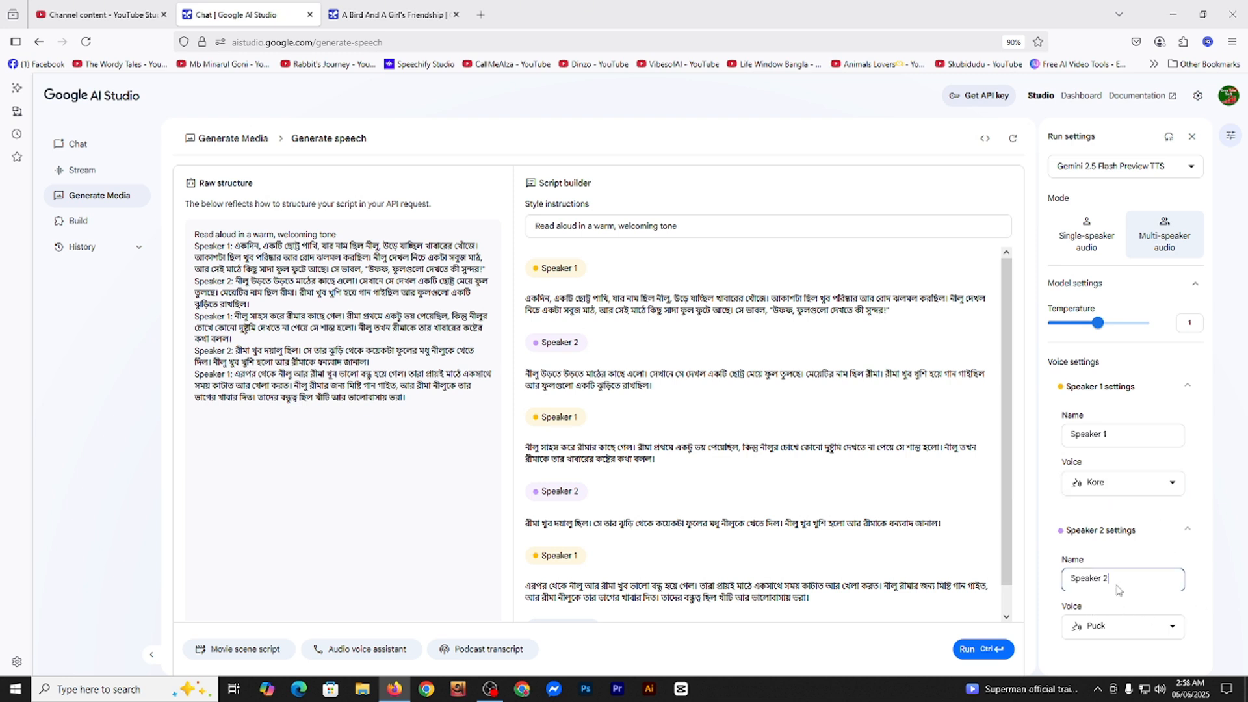
click(1110, 626)
scroll(1113, 585, down, 3)
scroll(1112, 585, down, 2)
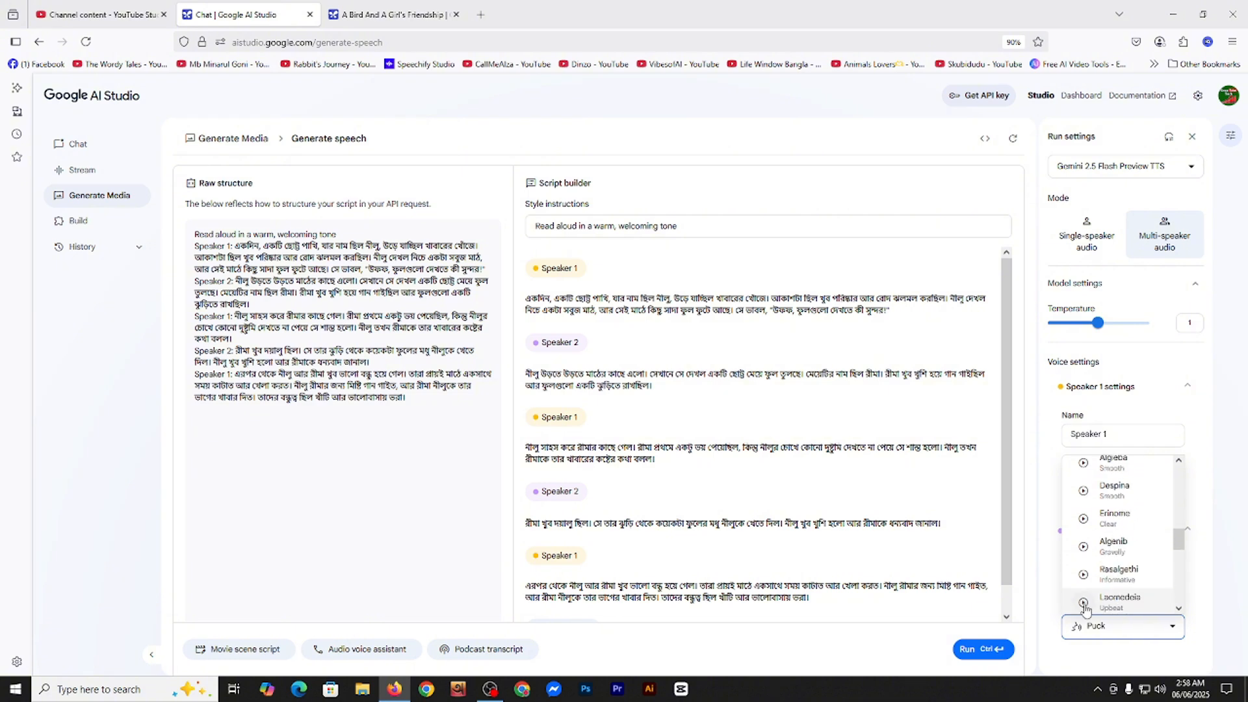
click(1084, 547)
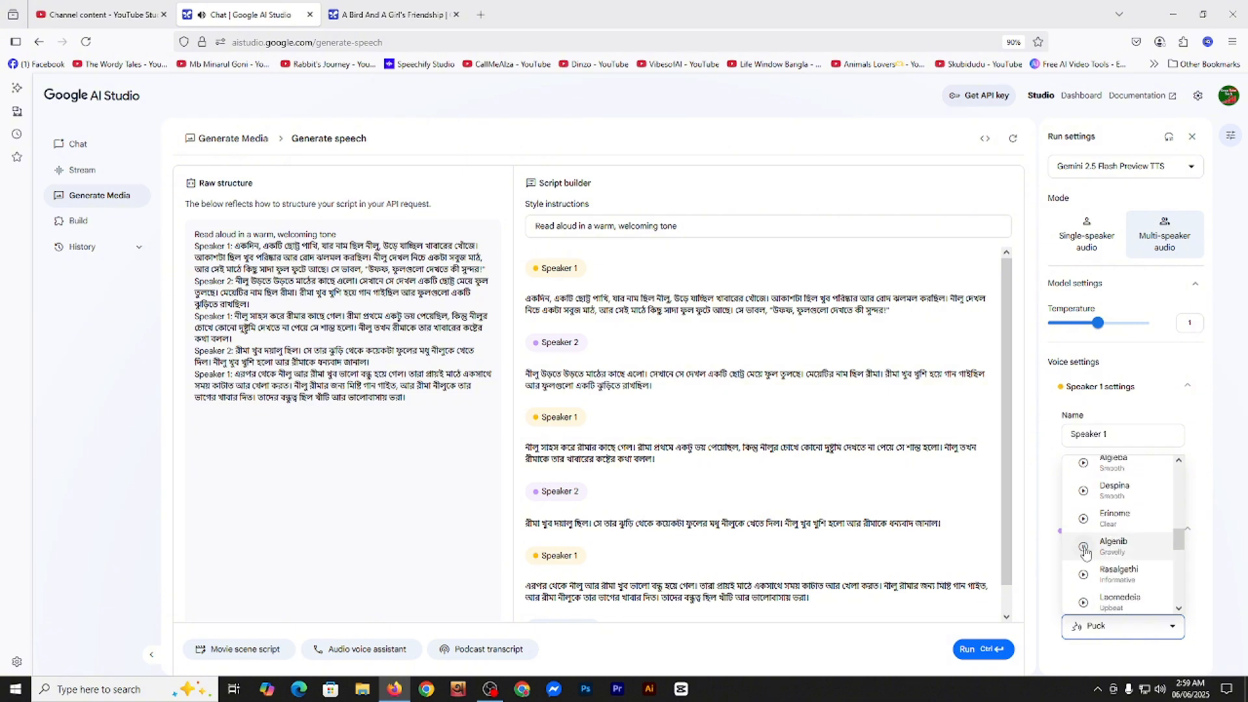
click(1104, 547)
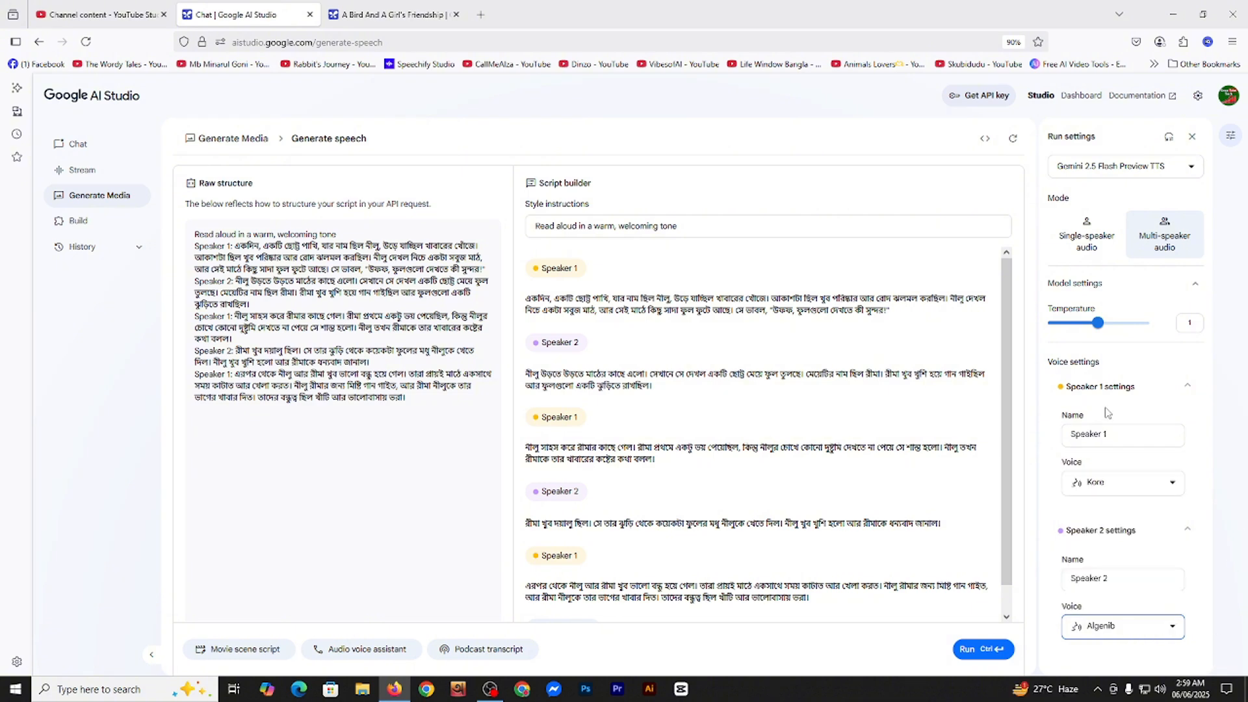
Try renaming Speaker 1 with a first name written in Bengali script.
click(1129, 434)
drag(1129, 434, 1066, 435)
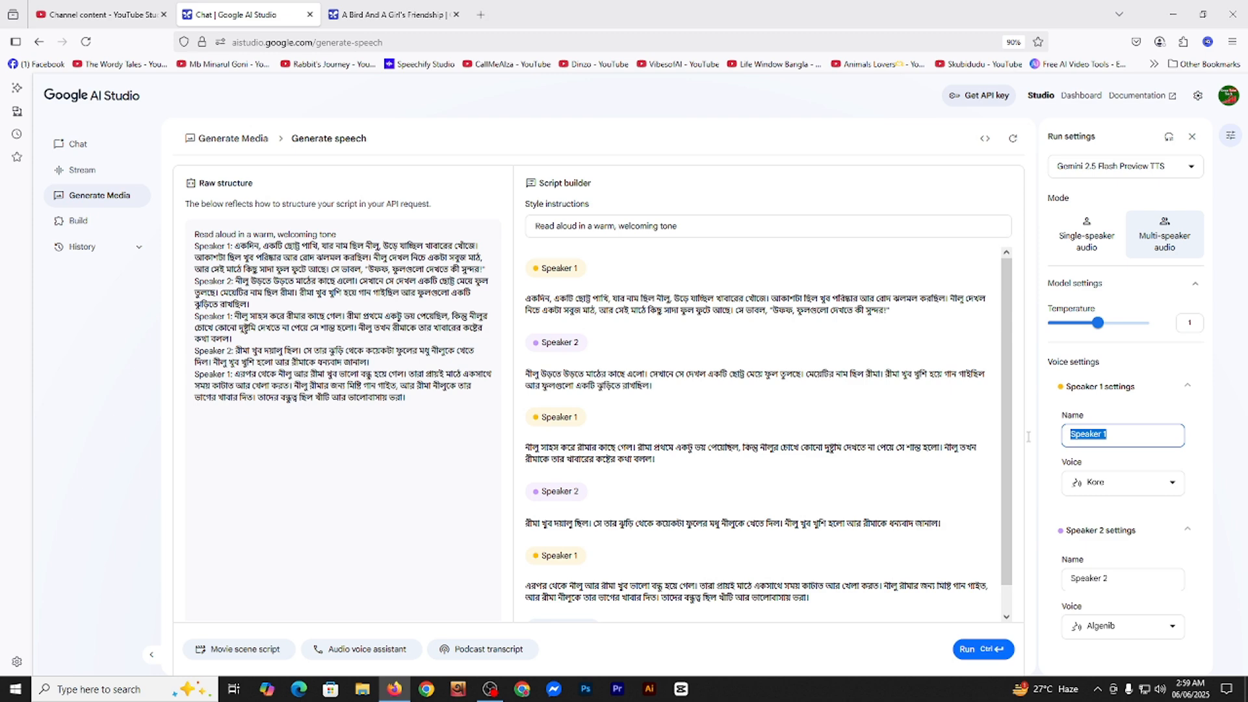
text(নী)
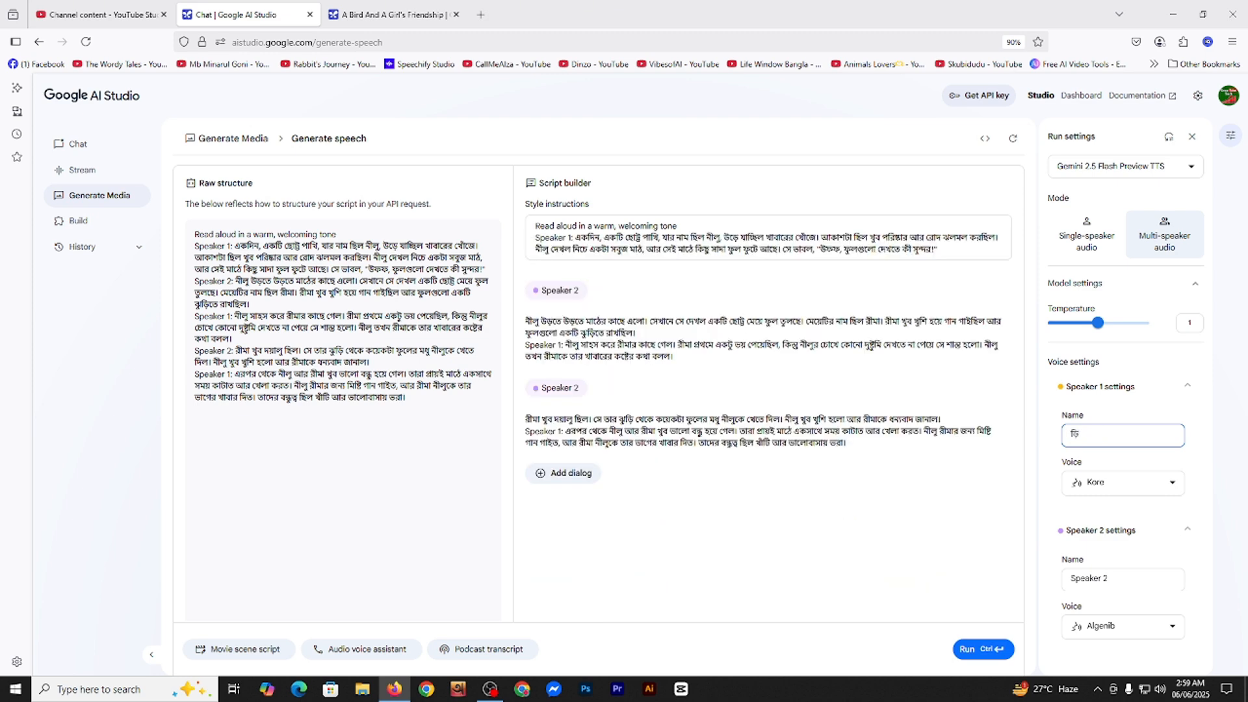
key(BackSpace)
key(BackSpace)
text(ড়িনা)
click(895, 528)
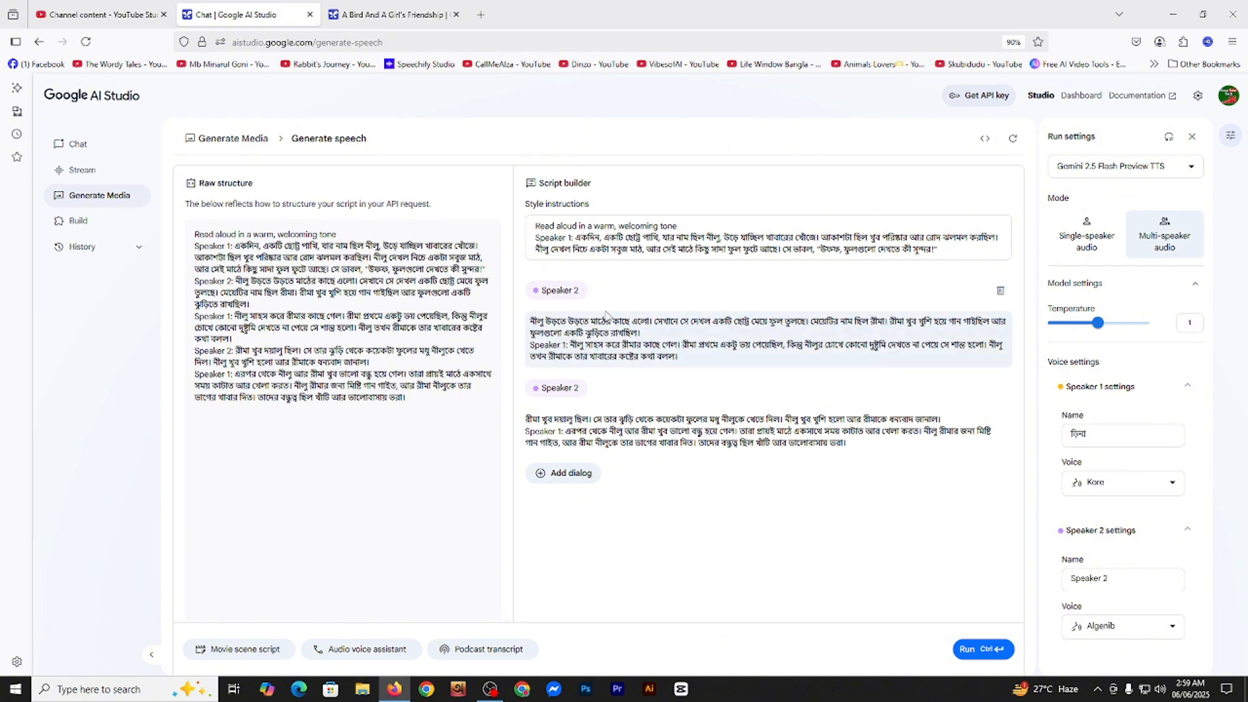
click(1130, 581)
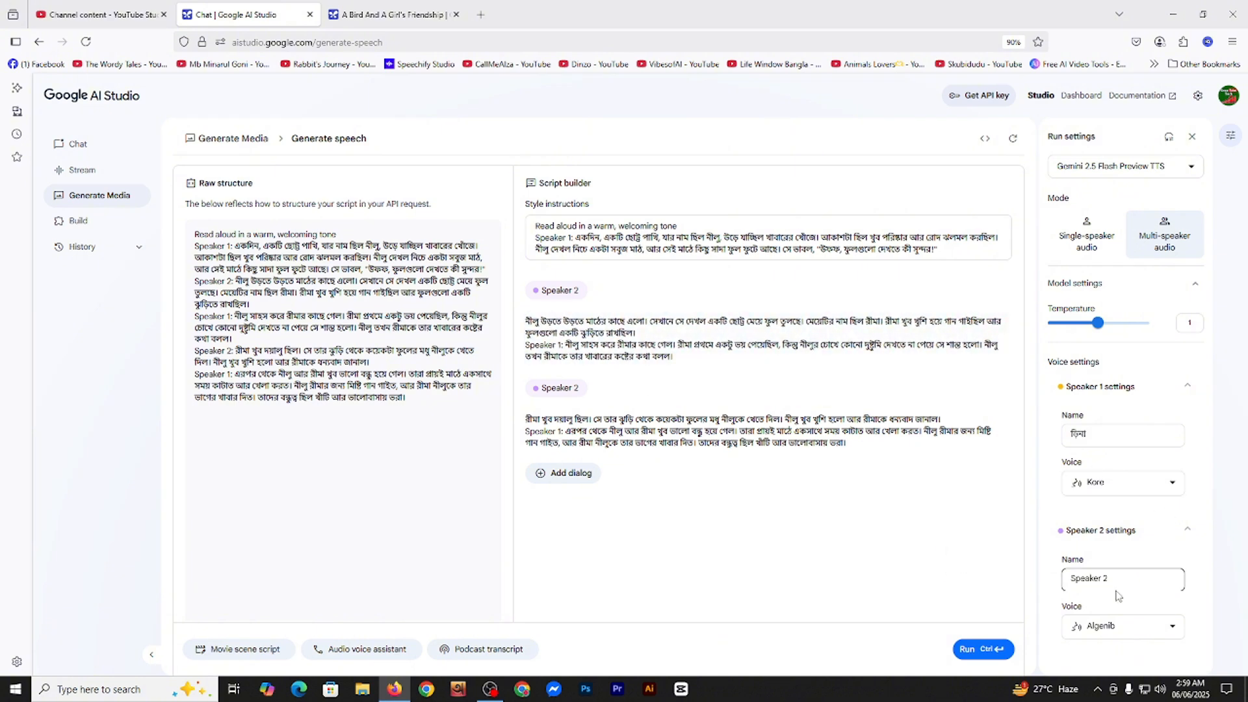
drag(1130, 580, 1034, 585)
Replace Speaker 1's name with a female first name written in Latin letters.
click(1104, 434)
drag(1105, 434, 1063, 426)
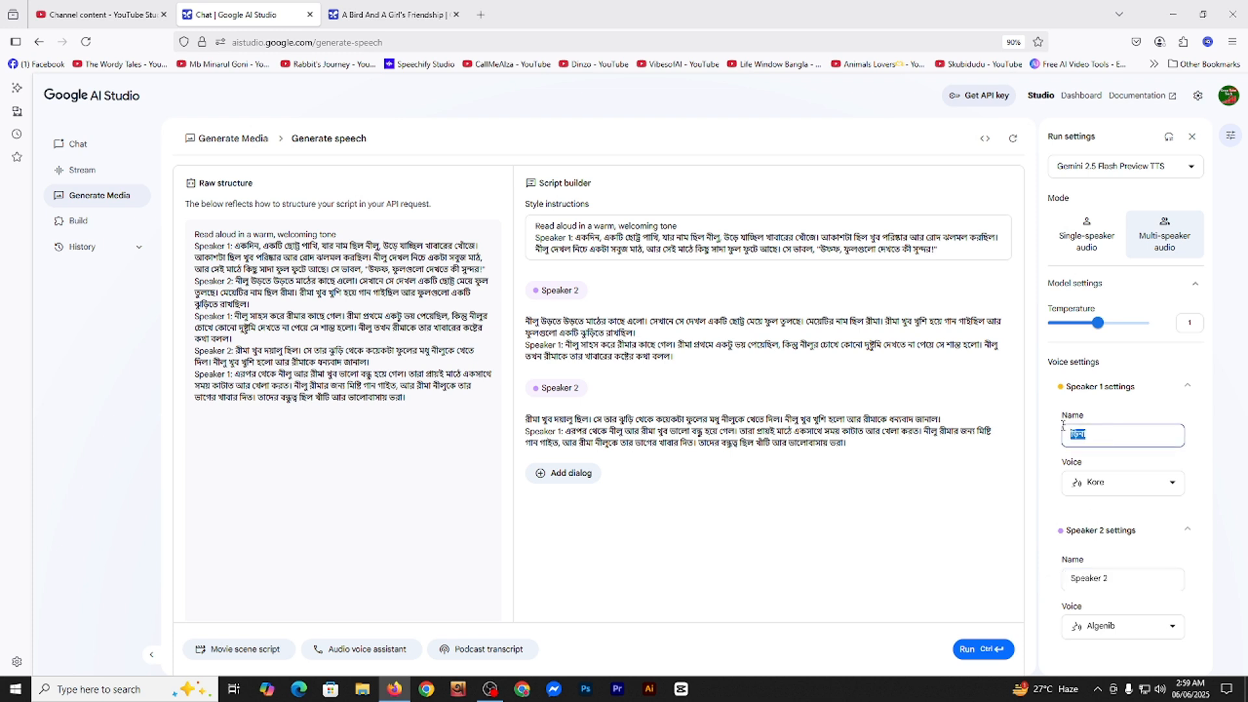
key(BackSpace)
text(Rina)
Replace Speaker 2's name with a male first name written in Latin letters.
drag(1136, 578, 1004, 577)
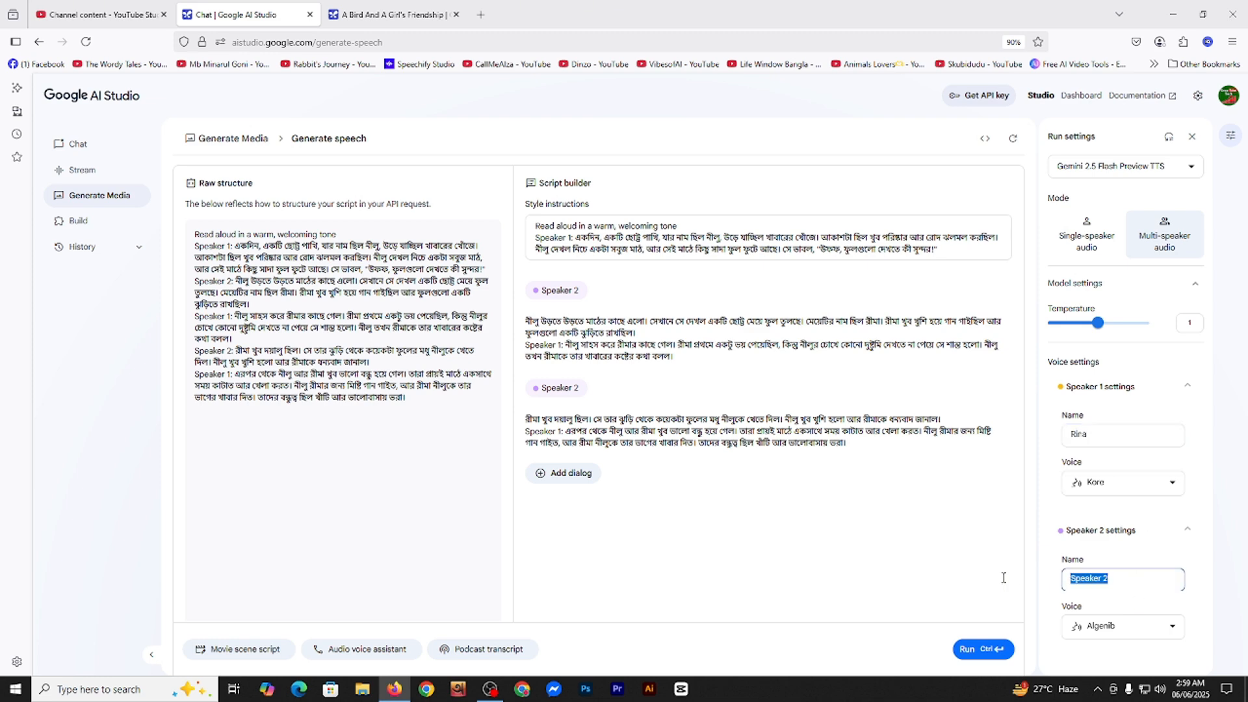
text(Rifa)
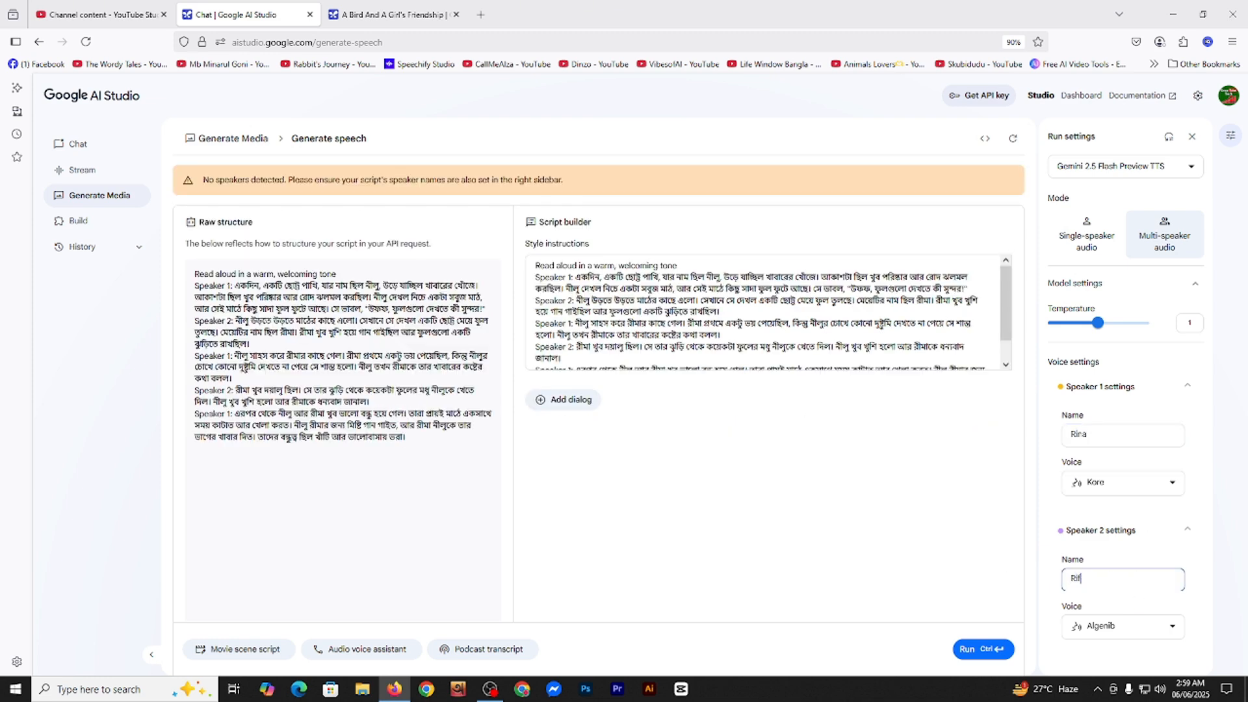
key(BackSpace)
key(BackSpace)
key(BackSpace)
text(afiq)
Look through the script in the style instructions and generate its multi-speaker speech.
click(653, 291)
scroll(653, 290, down, 1)
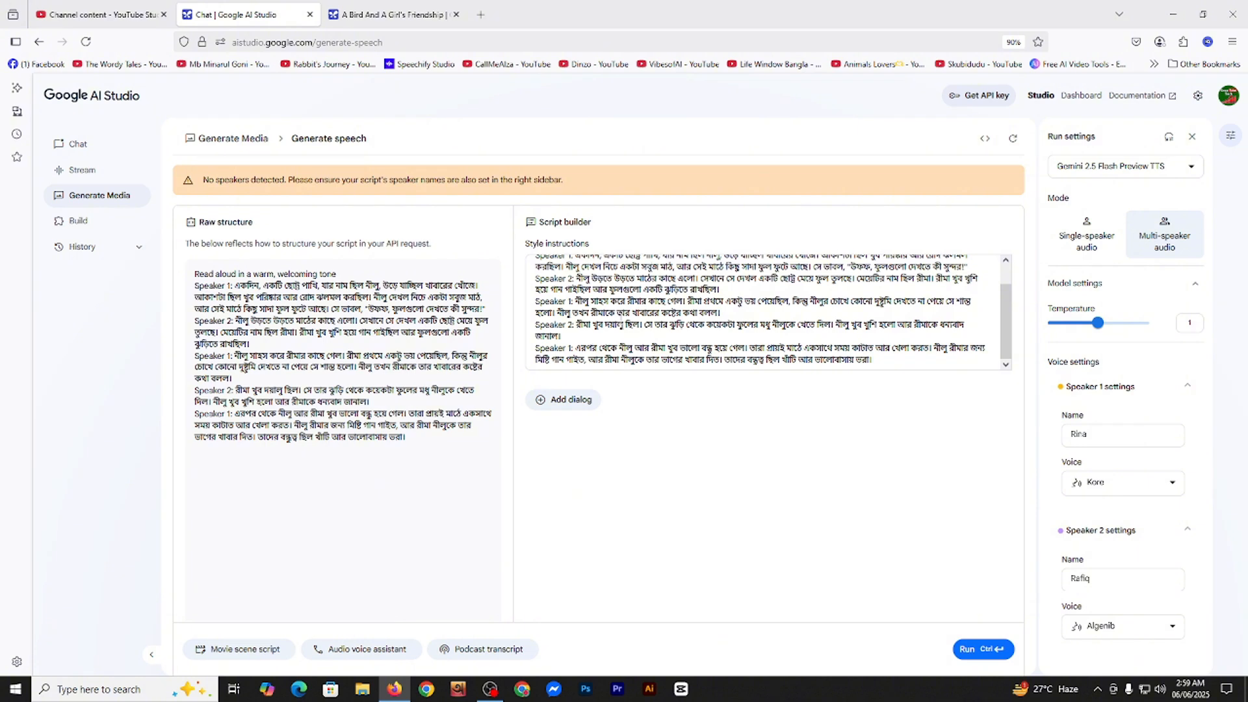
scroll(622, 319, up, 1)
scroll(767, 312, down, 2)
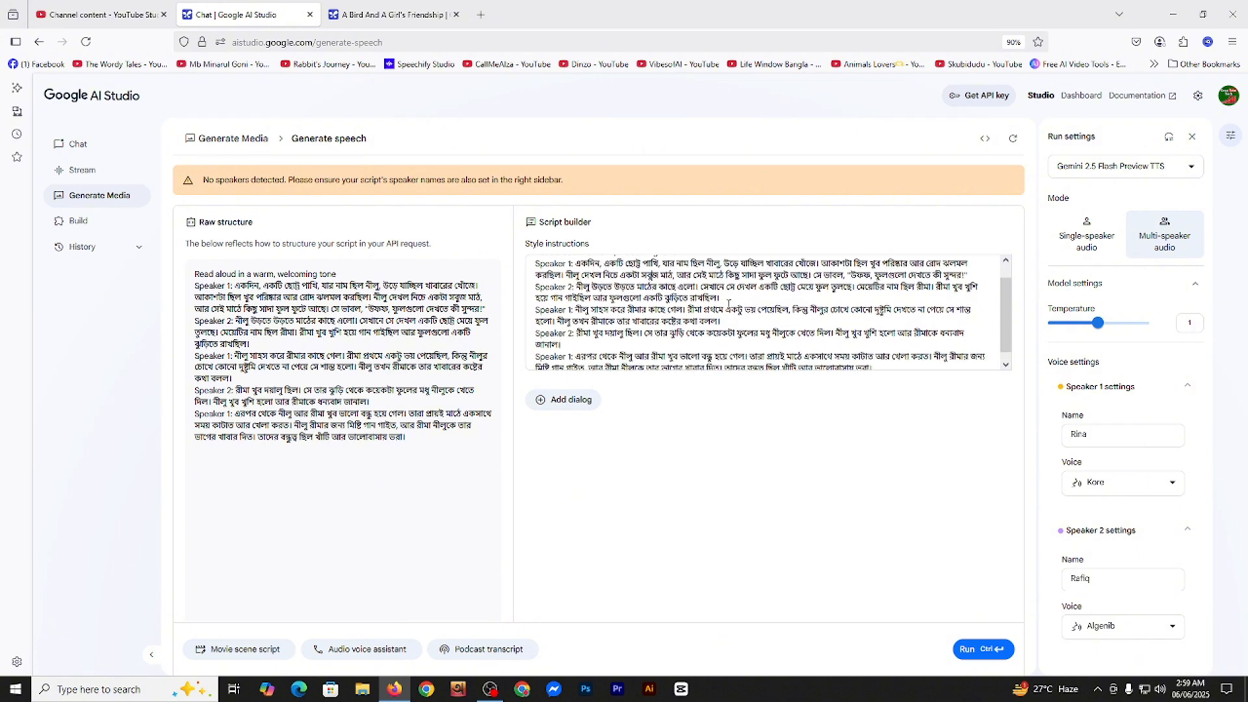
click(982, 648)
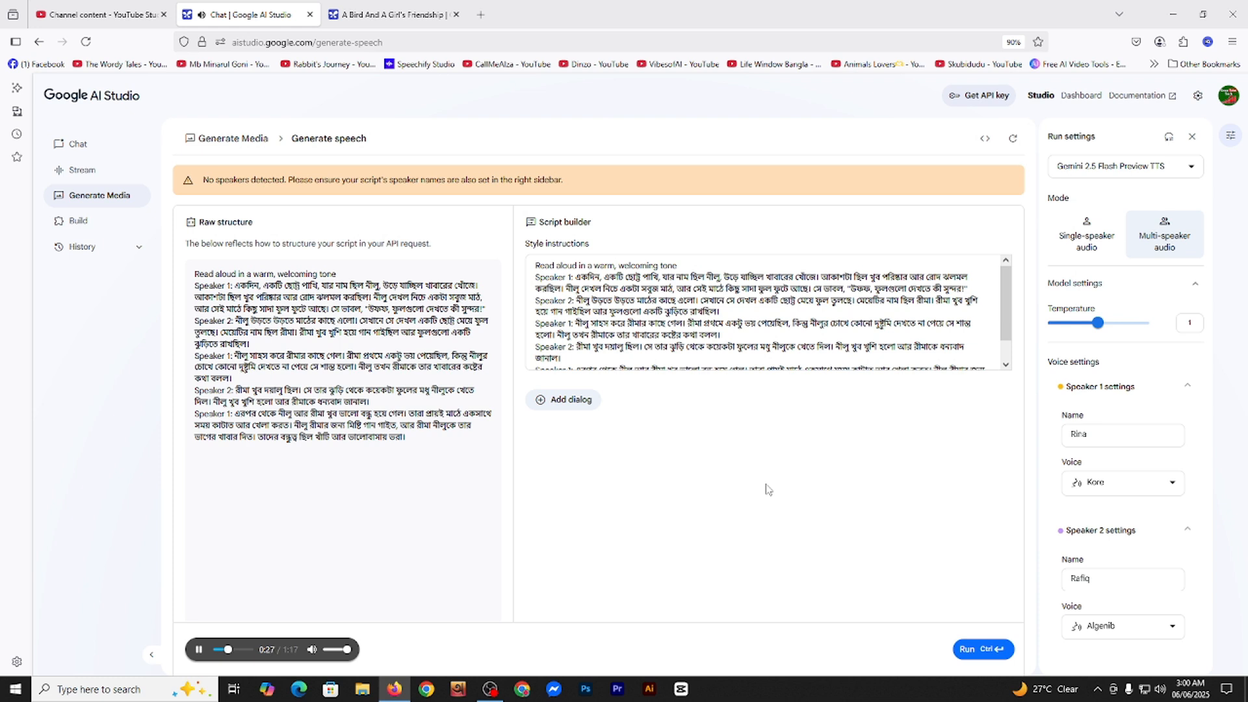
Add a dialog for the first speaker and copy the story's opening paragraph from the style instructions into it, without its speaker label.
click(564, 400)
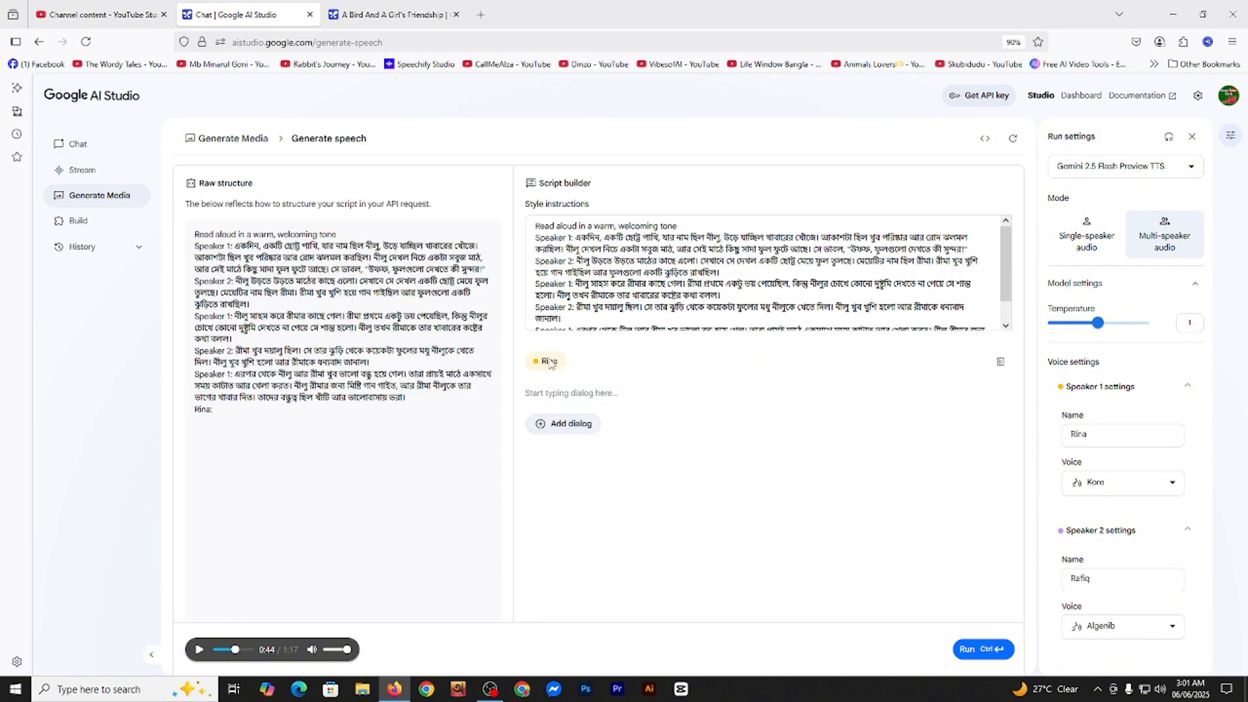
scroll(767, 273, down, 1)
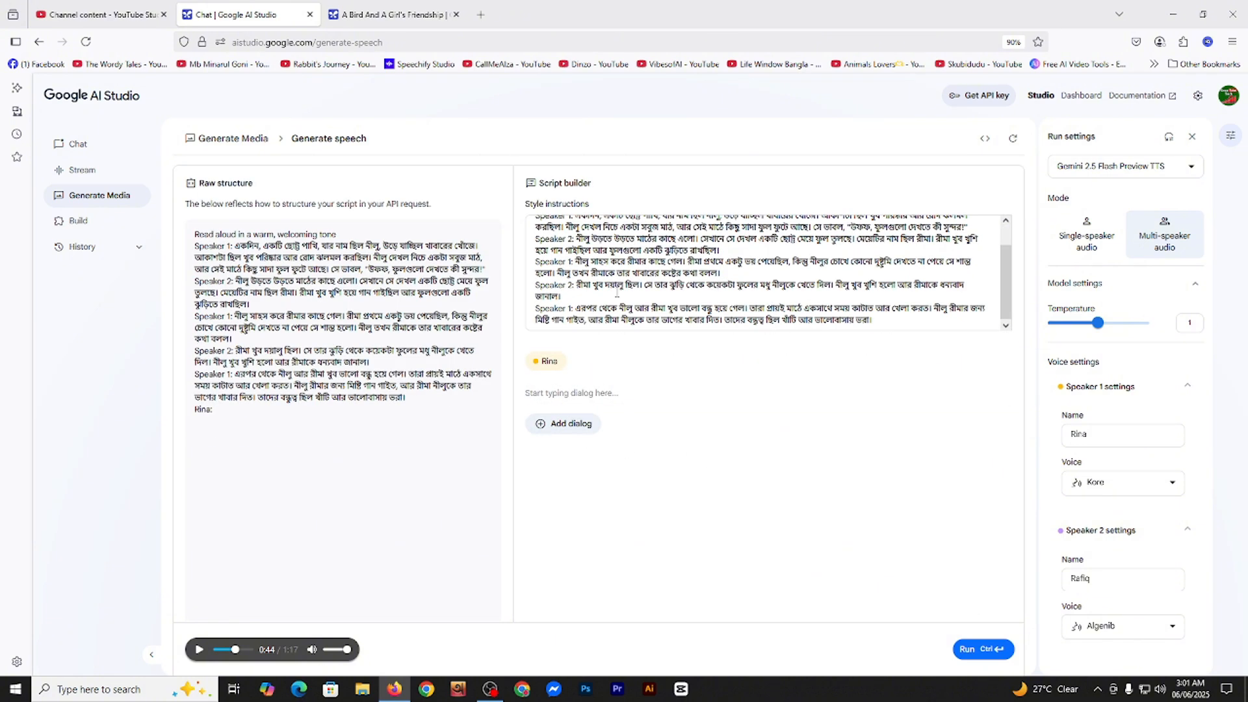
scroll(767, 273, up, 1)
drag(575, 237, 996, 248)
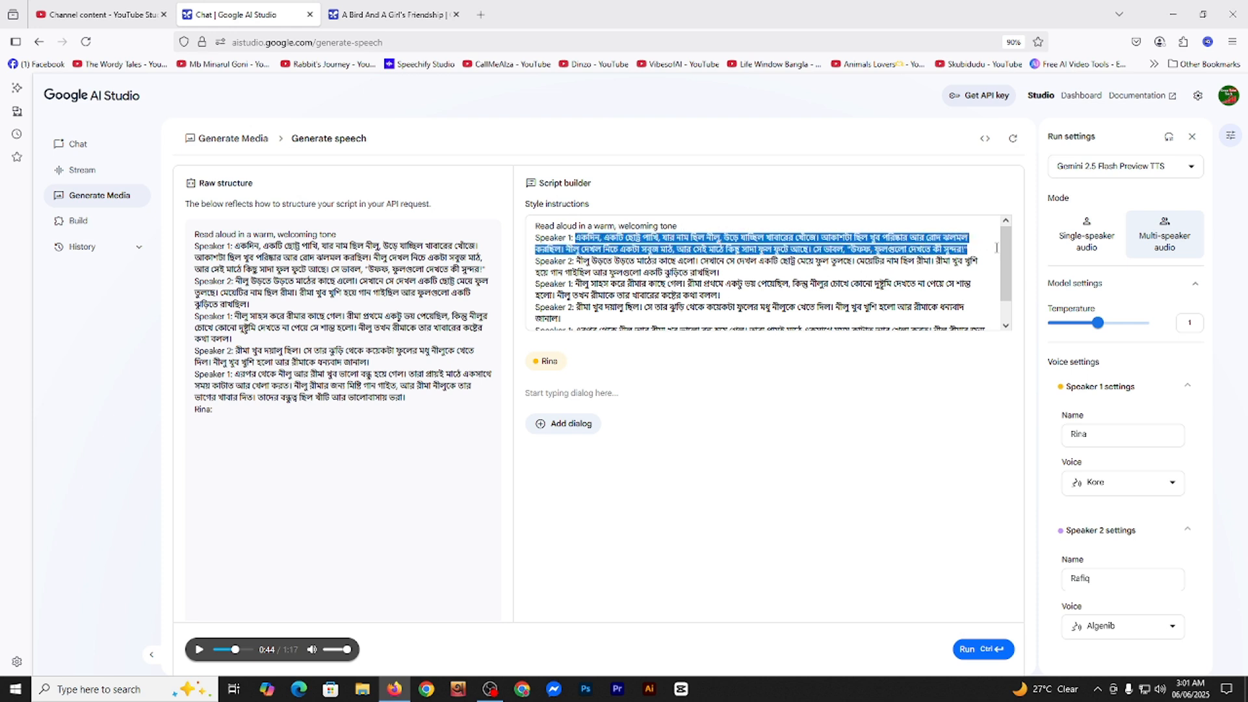
key(ctrl+c)
click(607, 397)
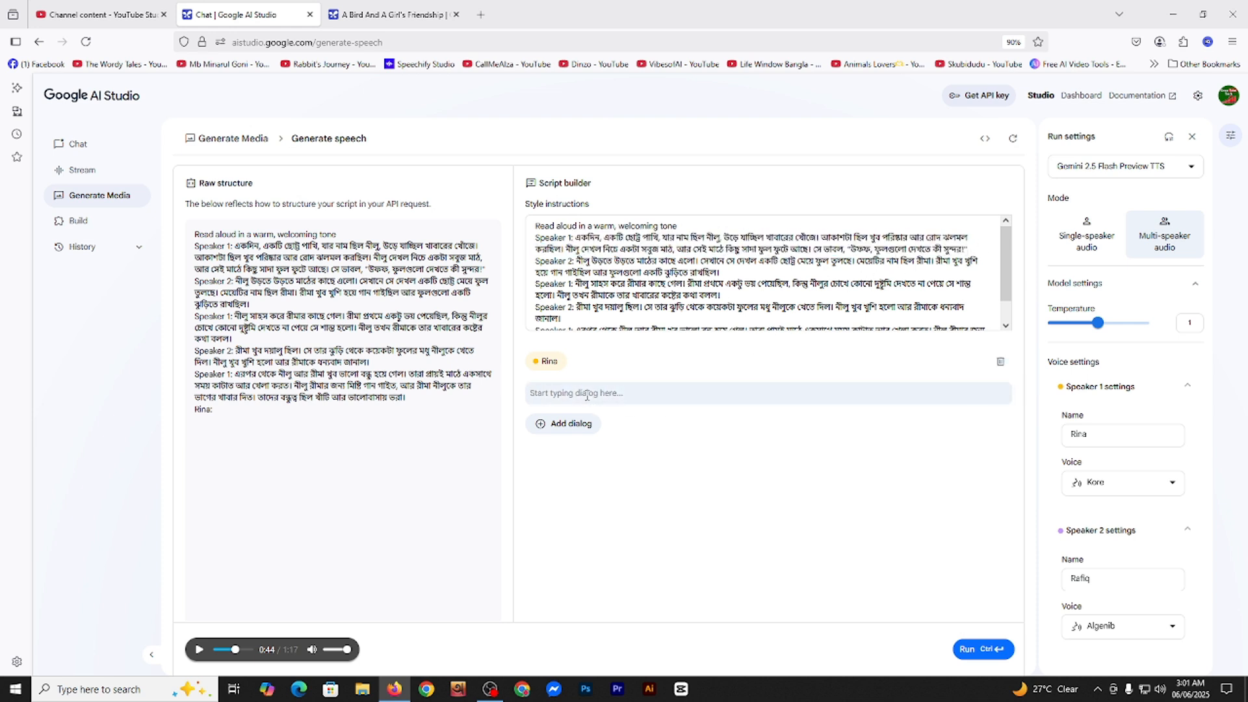
key(ctrl+v)
Add a dialog for the second speaker and copy the story's second paragraph into it from the style instructions.
click(600, 264)
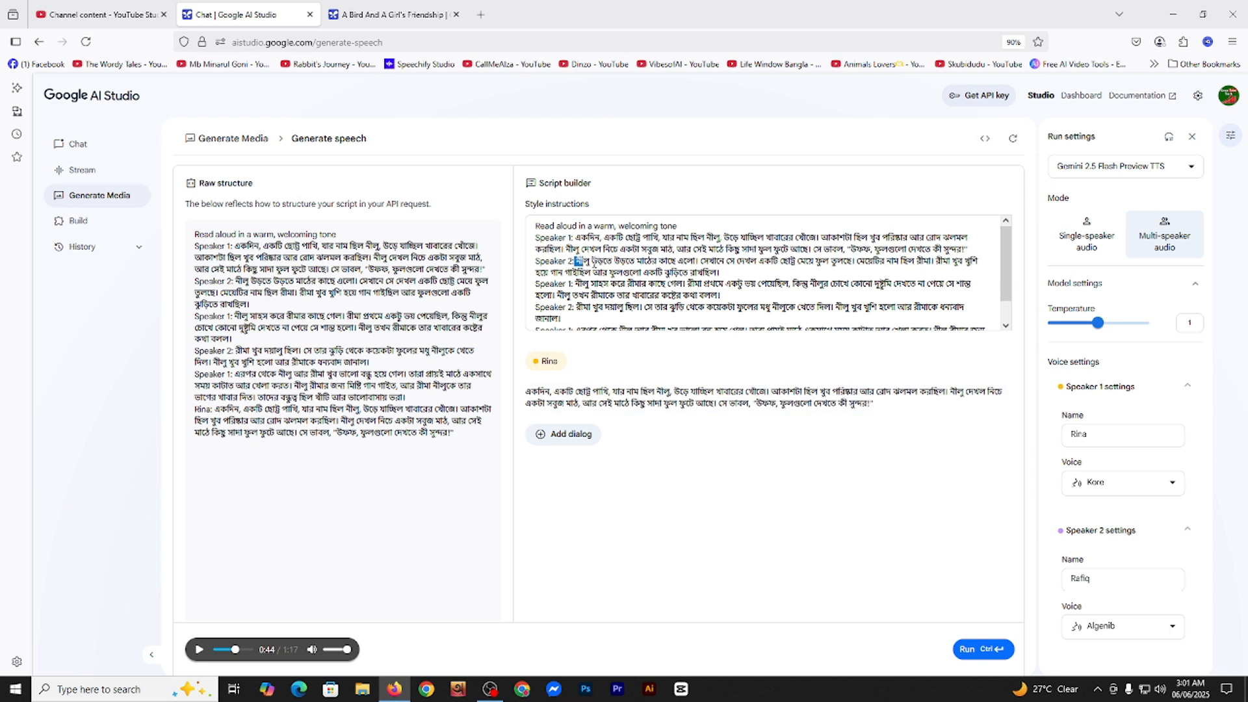
drag(574, 262, 761, 270)
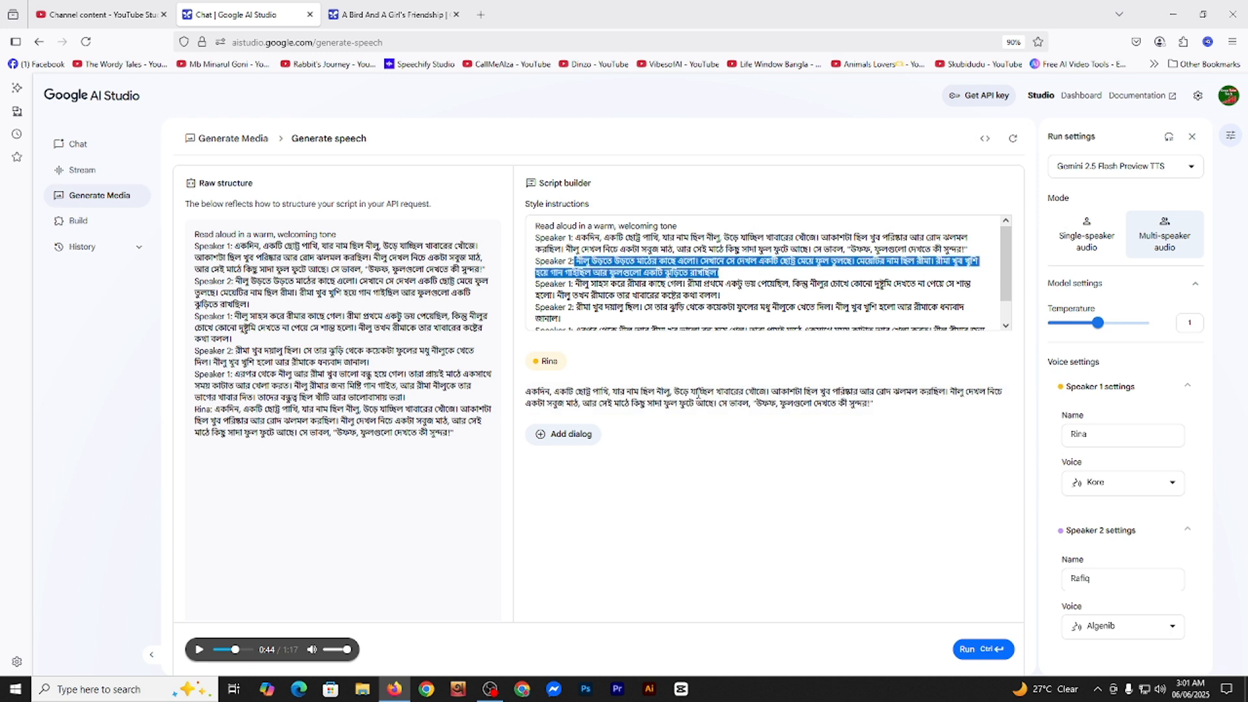
click(563, 434)
click(614, 480)
key(ctrl+v)
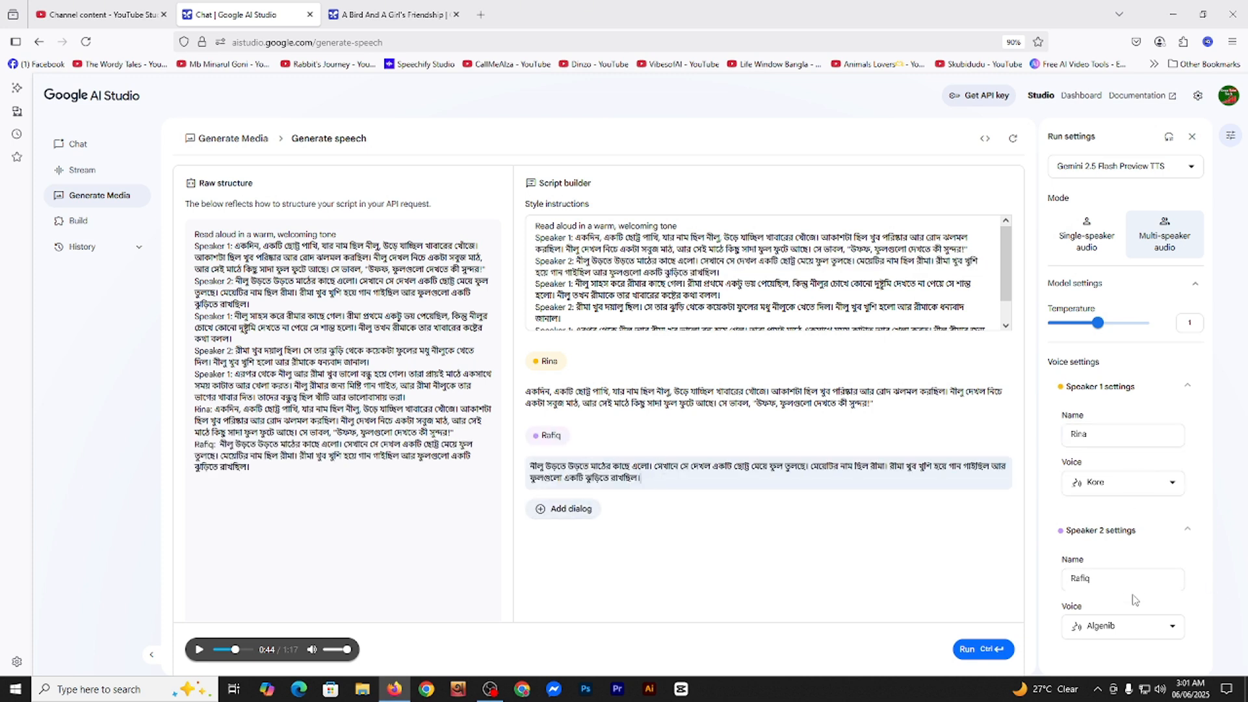
Delete the tone line and the Speaker 1 and Speaker 2 paragraphs from the raw structure, and generate speech from the two dialogs.
click(305, 477)
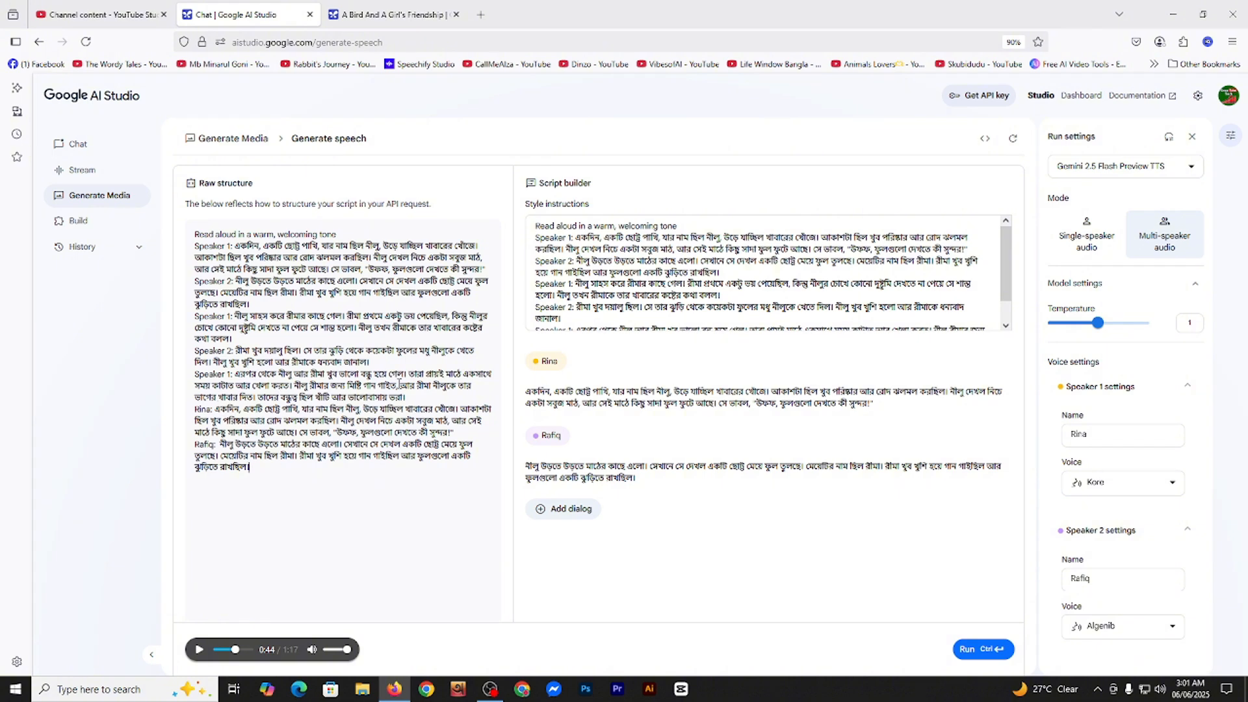
drag(417, 394, 194, 231)
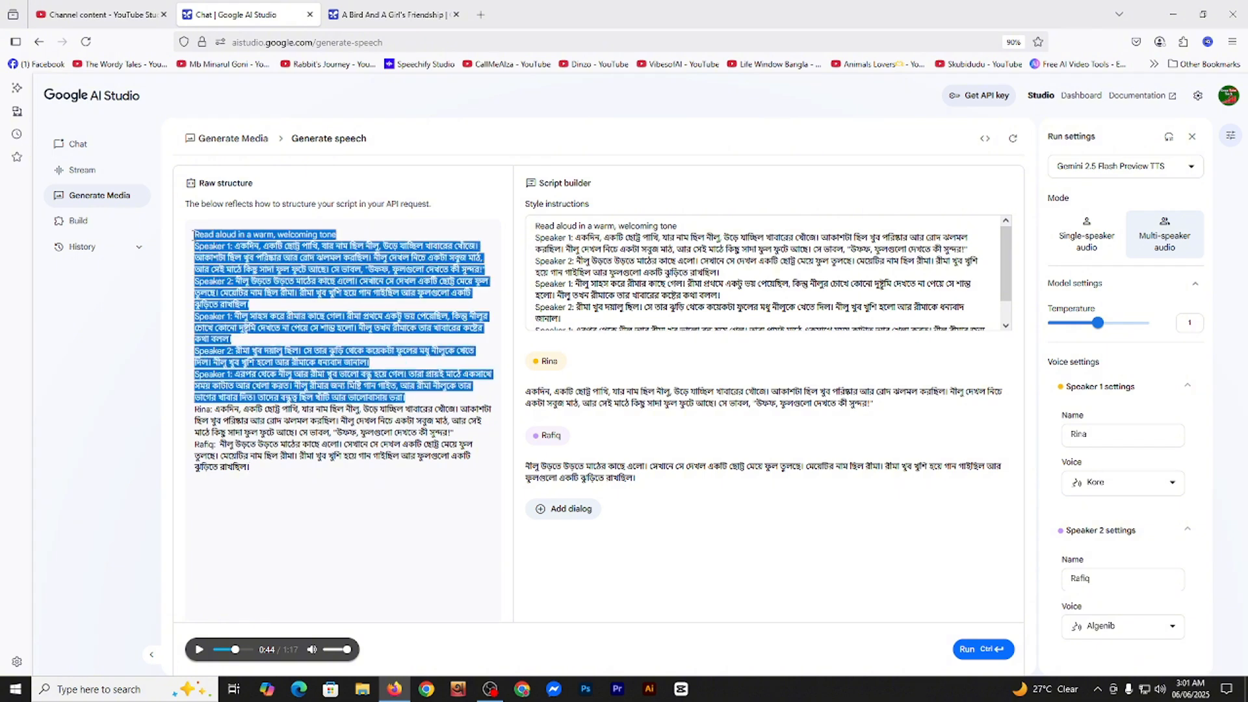
key(BackSpace)
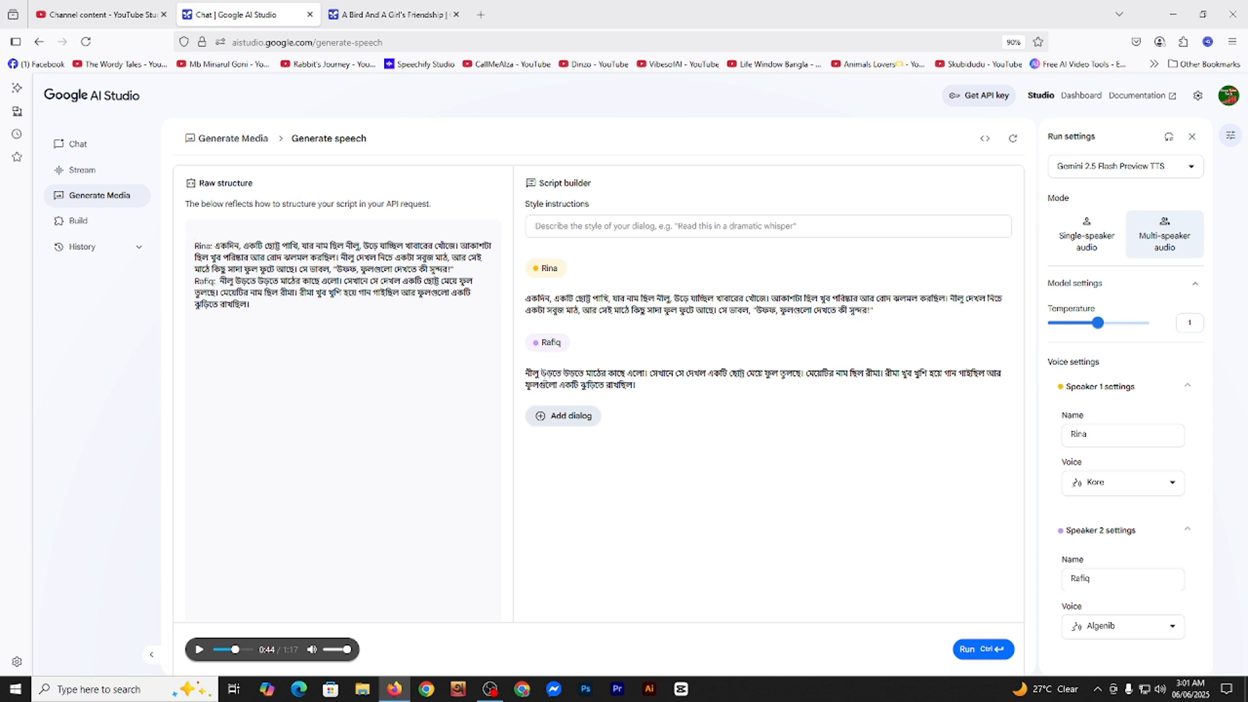
click(1004, 650)
click(489, 689)
click(1144, 537)
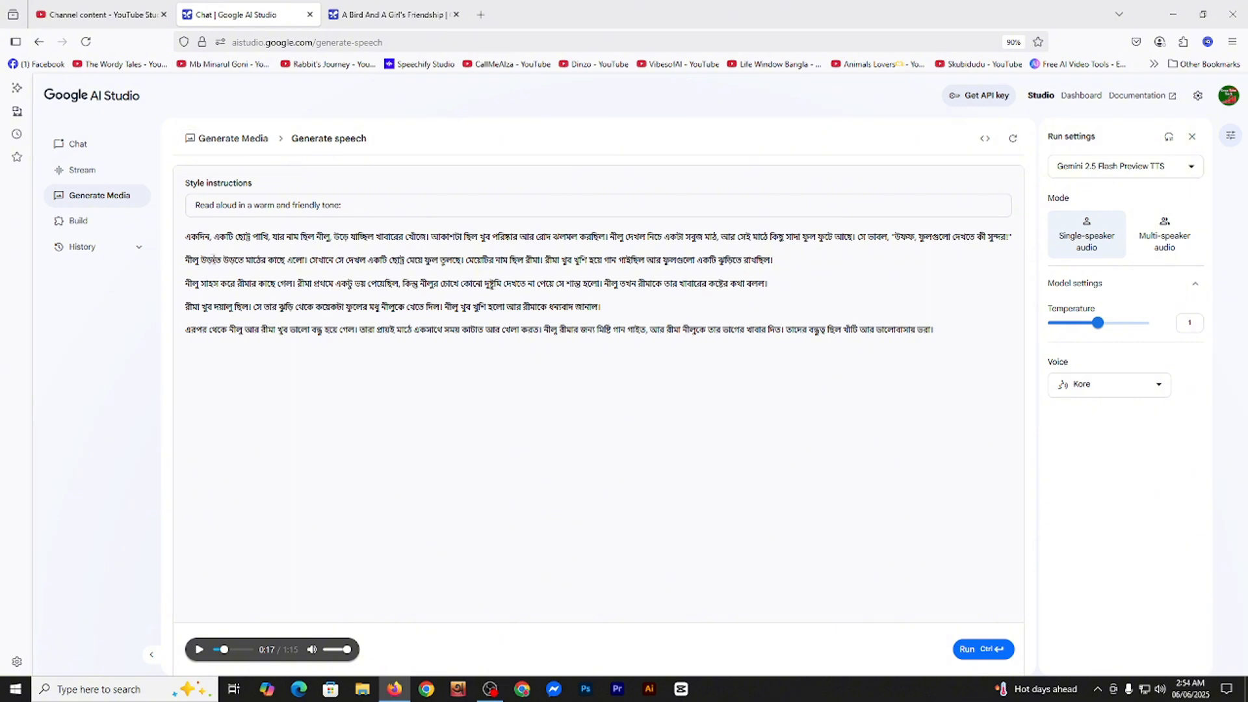
click(481, 15)
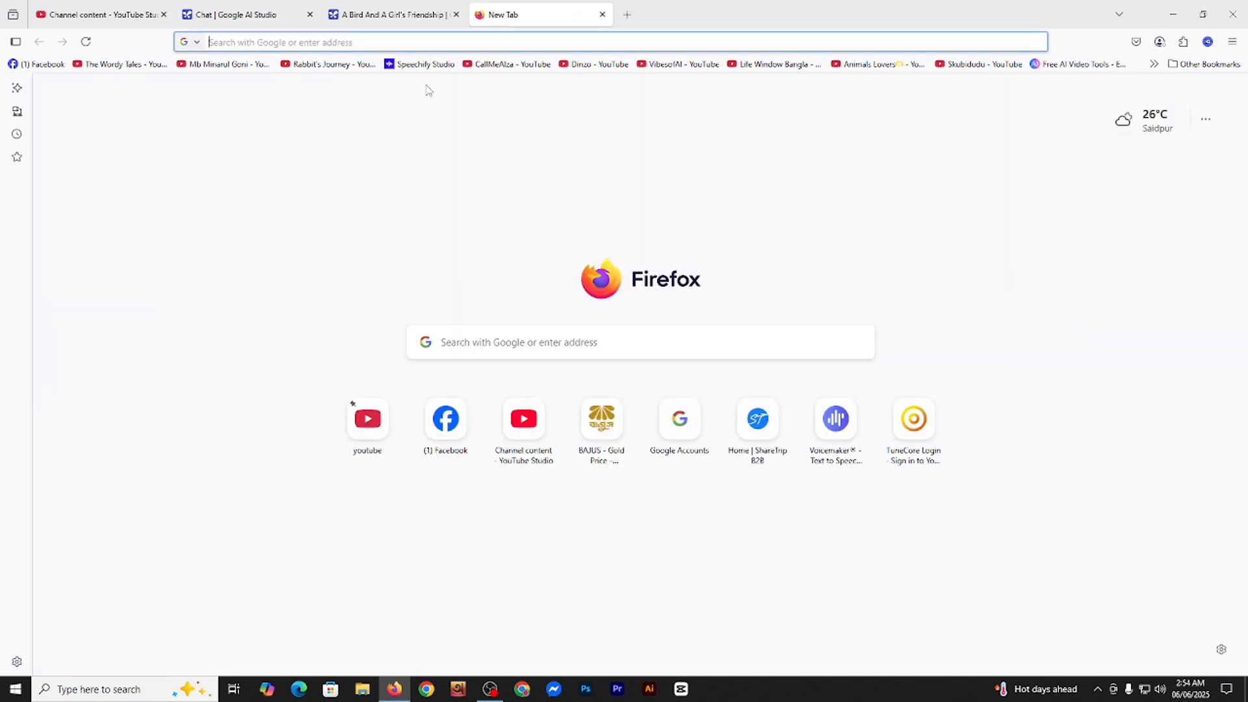
click(251, 15)
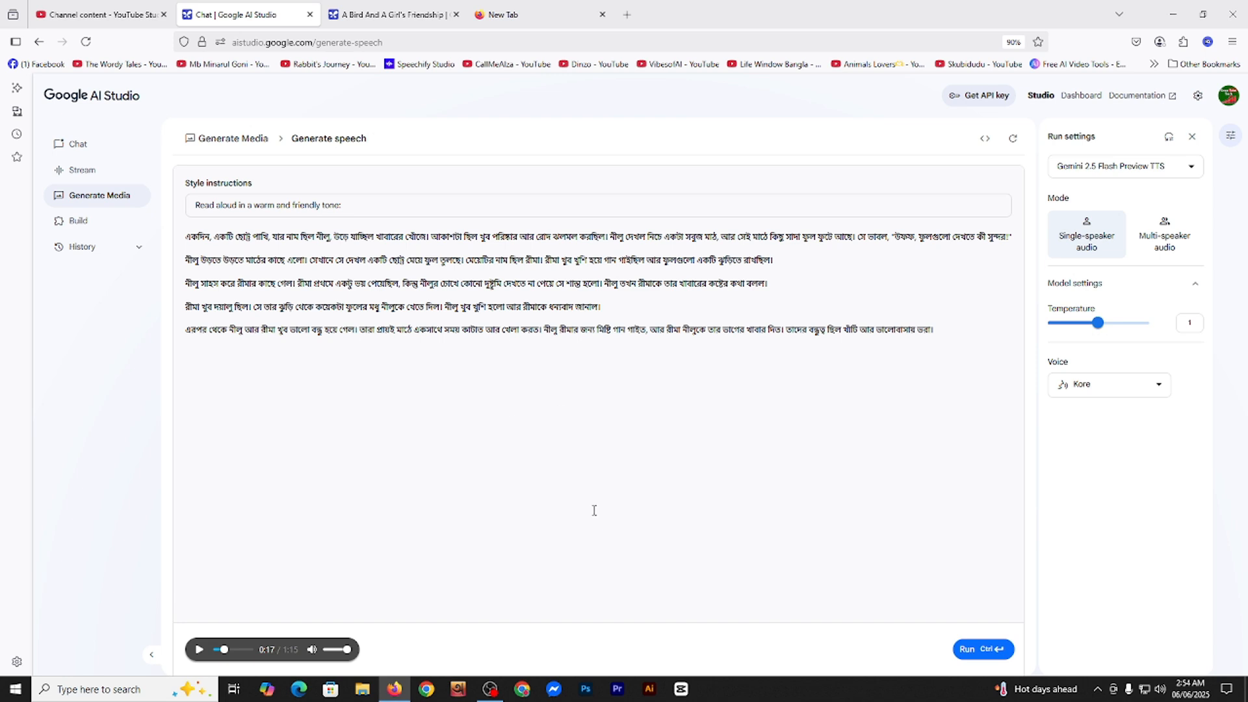
click(602, 14)
Generate single-speaker speech of the full Bengali story with the Kore voice.
drag(191, 238, 947, 390)
click(846, 462)
click(974, 655)
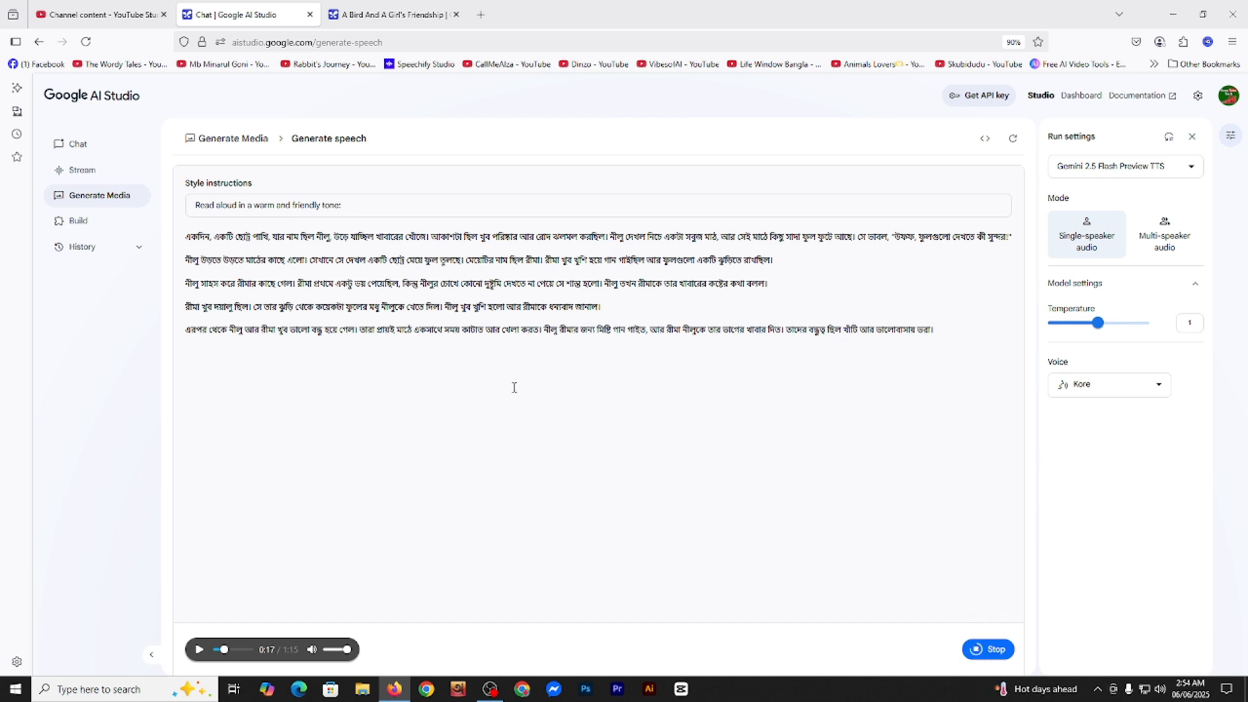